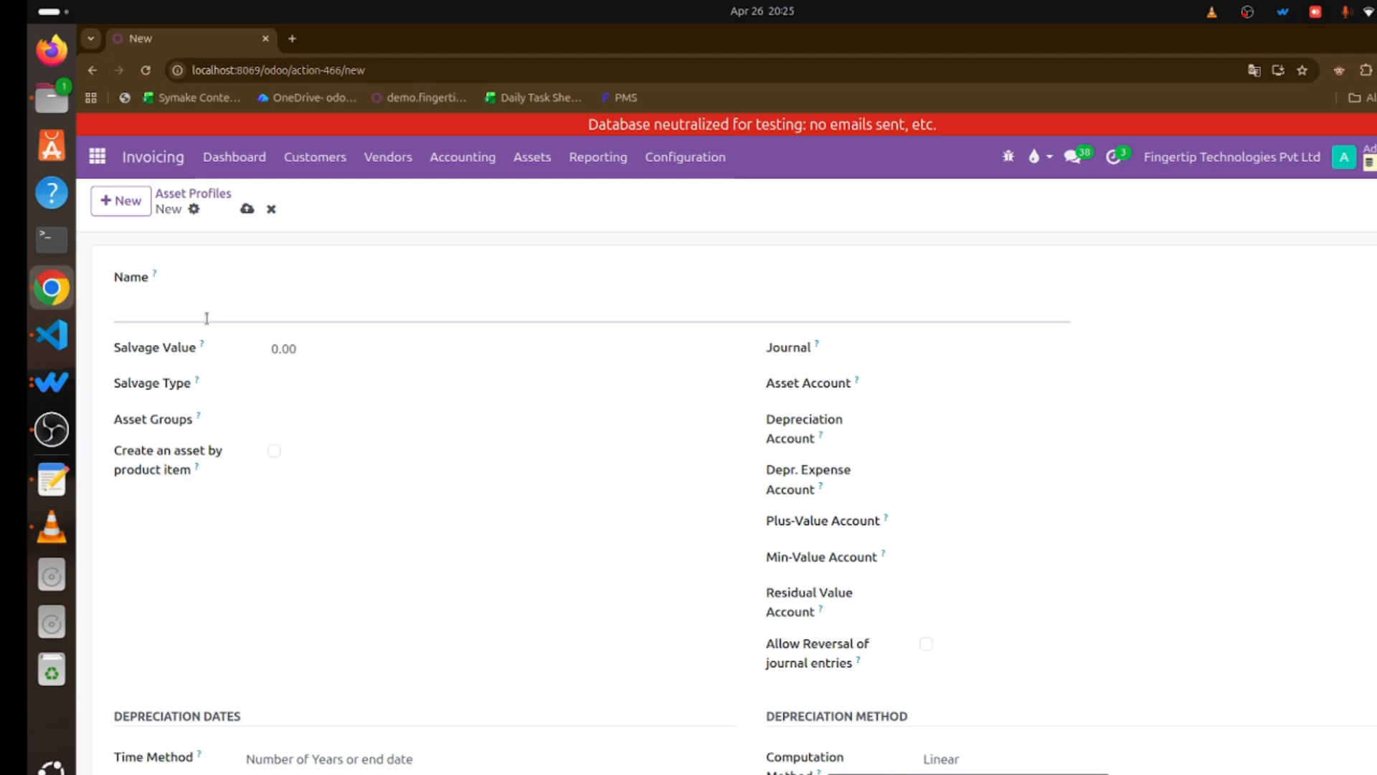
Name the asset profile Computers and set its salvage value to 10000 with the salvage type Percentage of Price
text(Computers)
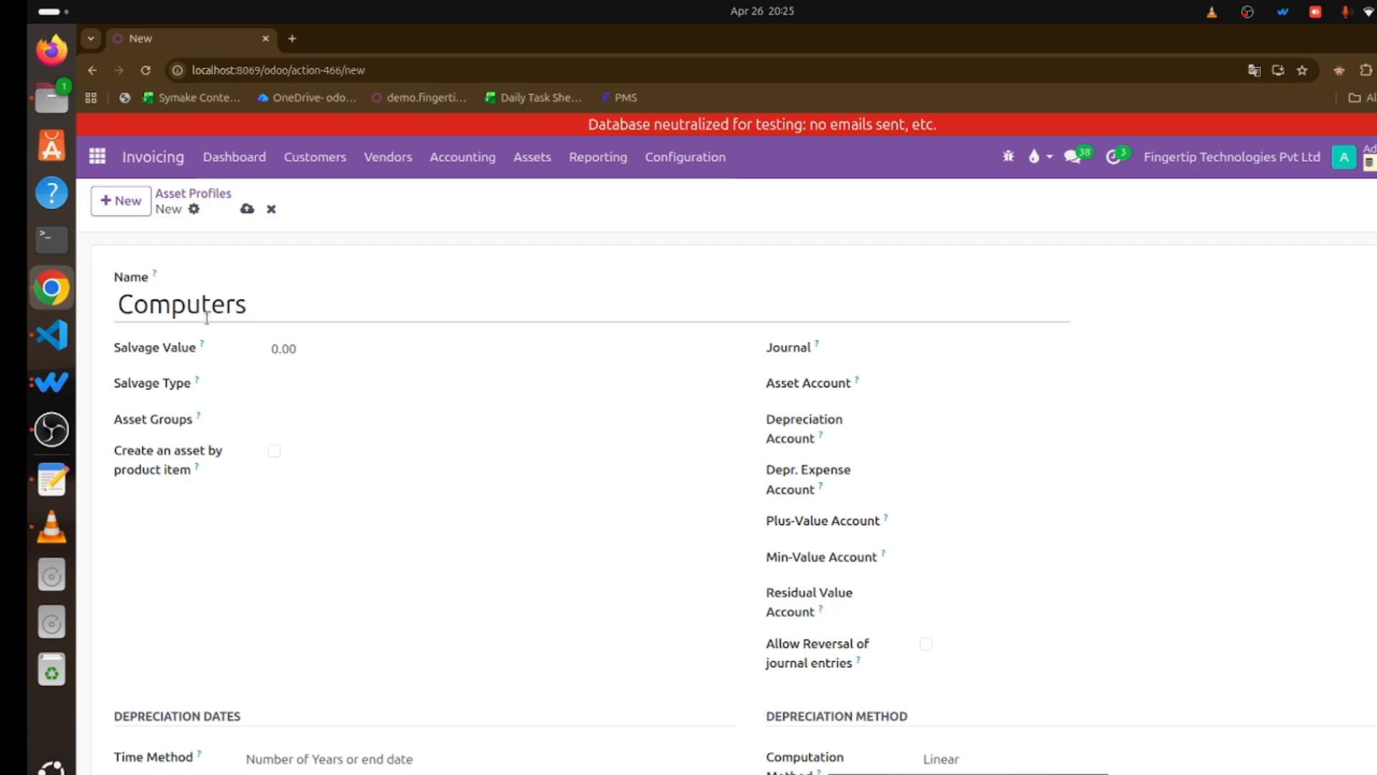
click(314, 355)
text(10)
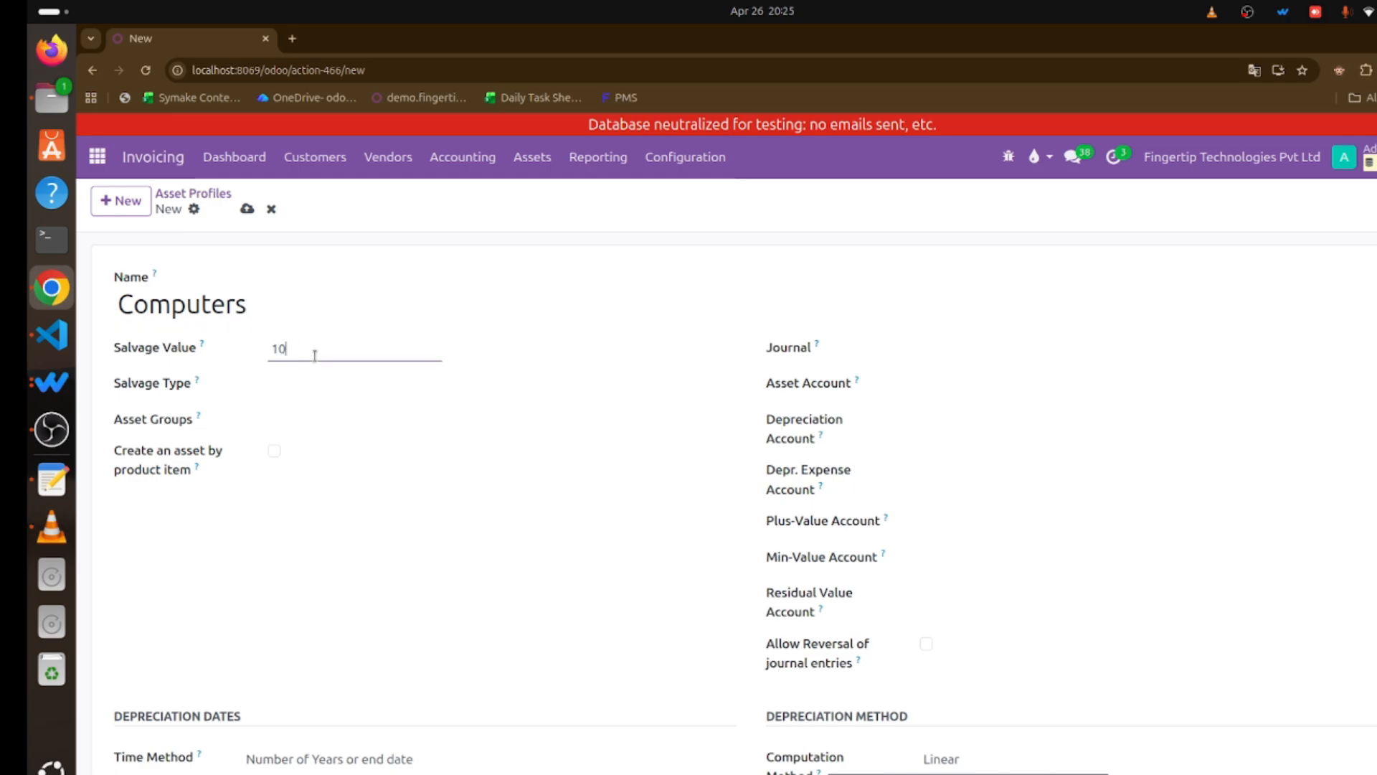
text(000)
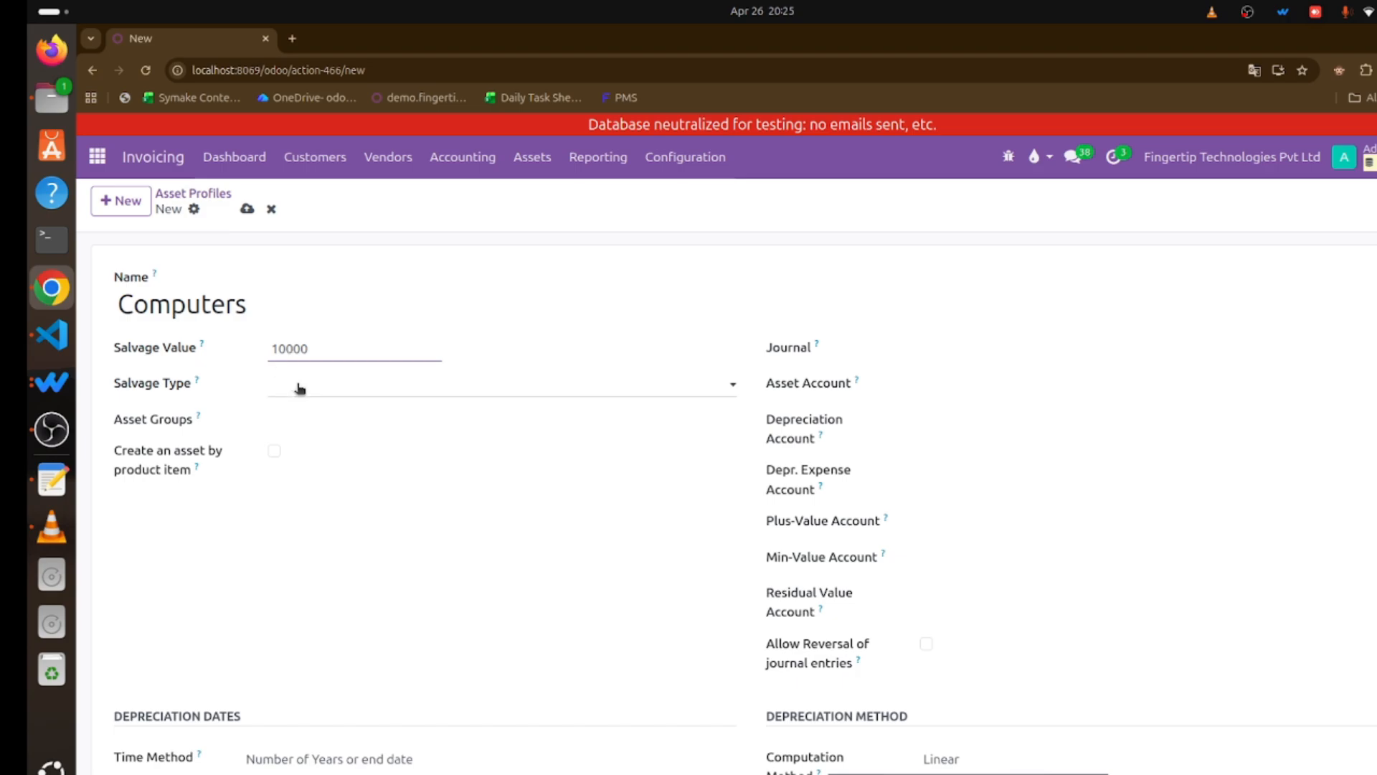
click(300, 388)
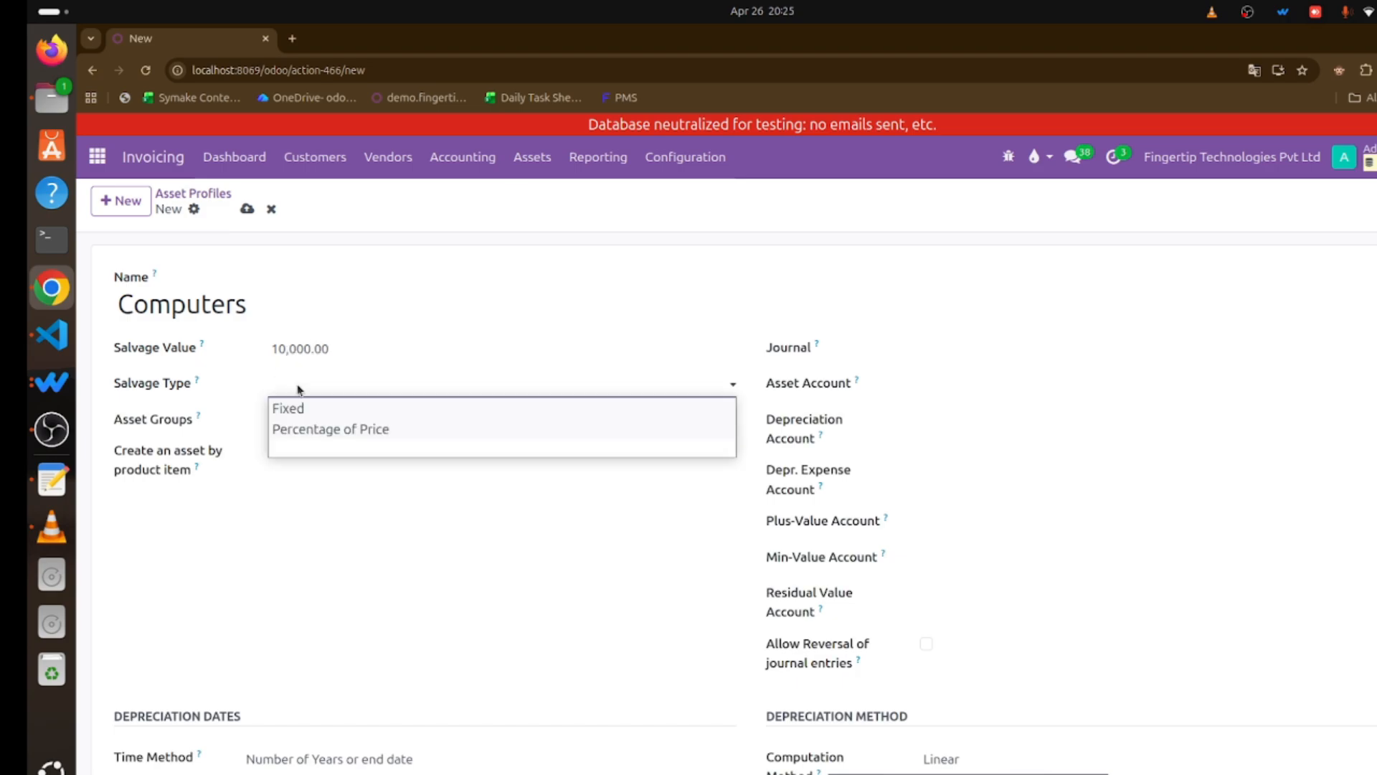
click(329, 427)
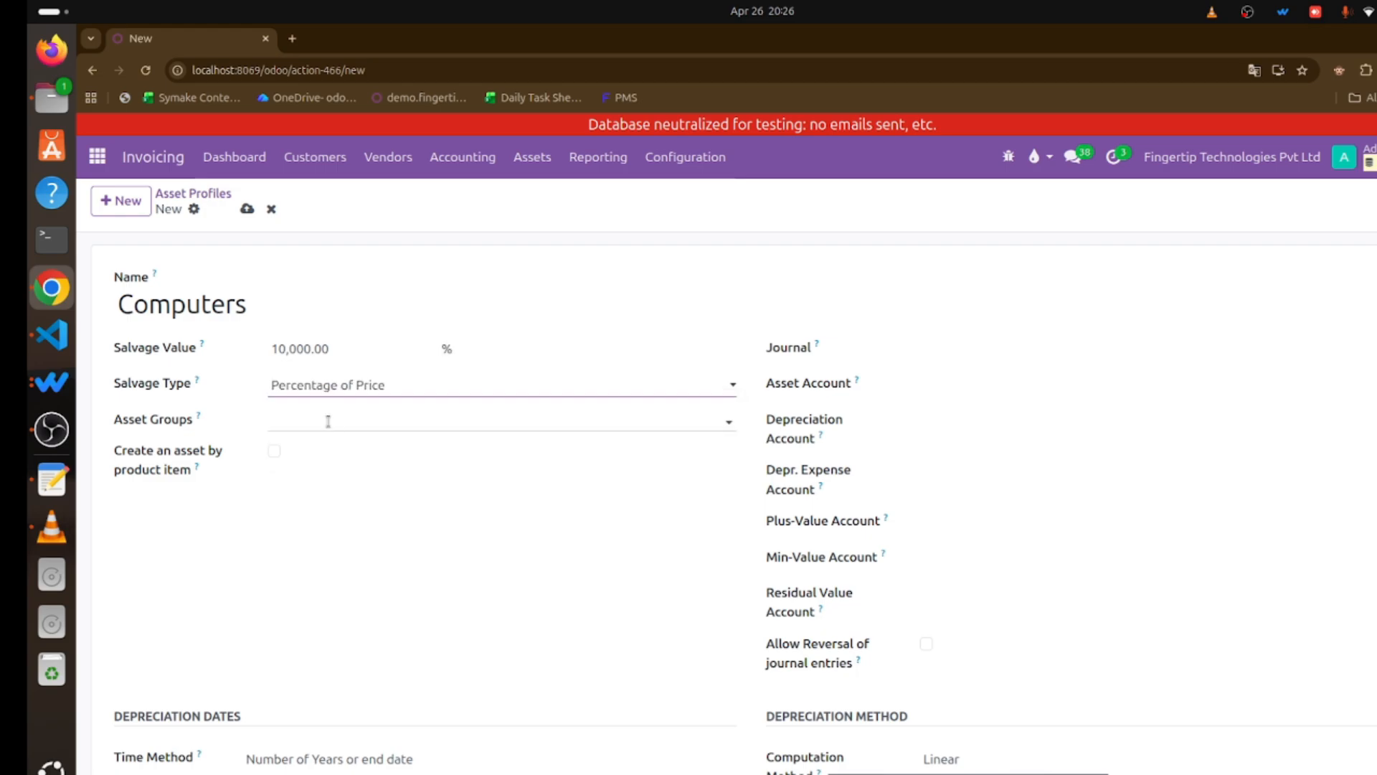
Leave the asset groups empty and enable creating an asset by product item
click(326, 422)
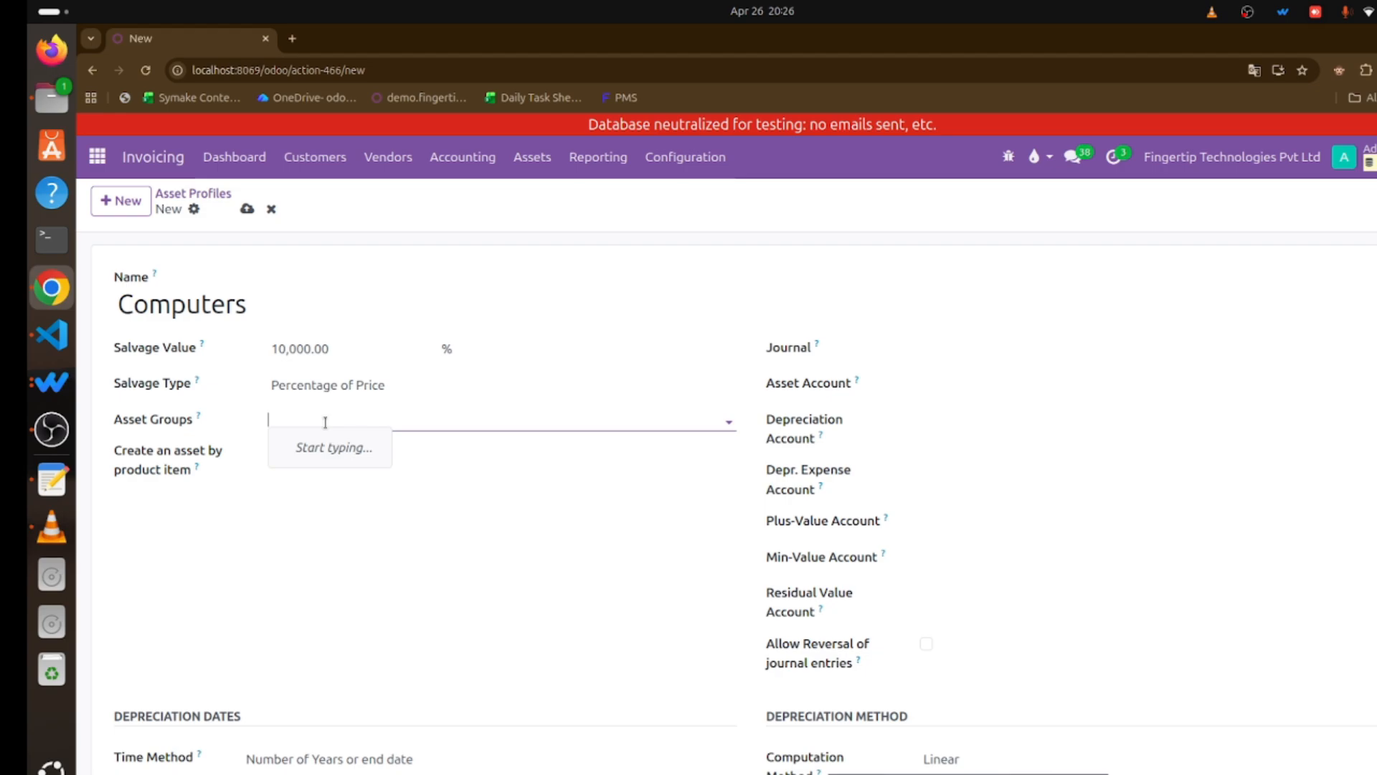
click(488, 467)
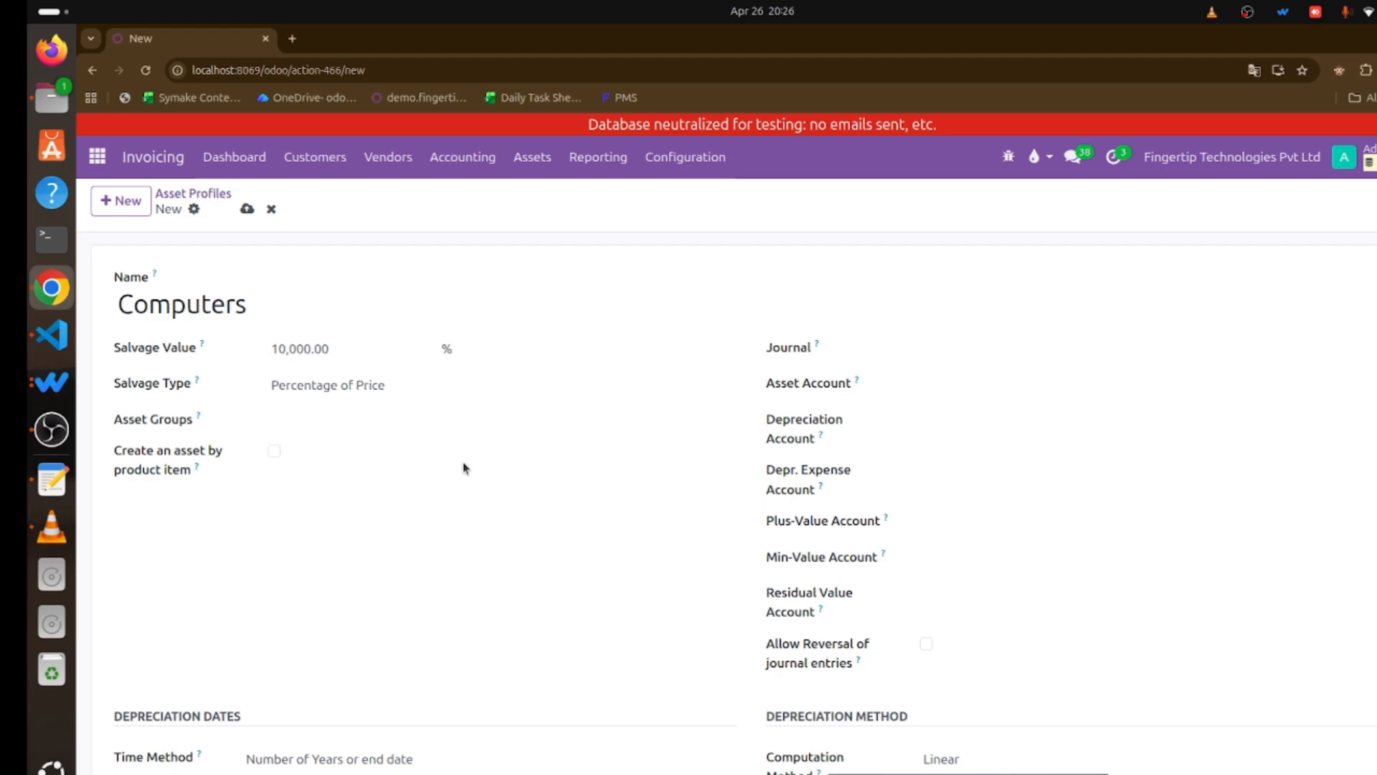
click(274, 452)
scroll(430, 556, down, 1)
scroll(575, 529, up, 1)
Set the profile's journal to Miscellaneous Operations and its asset account to 100203 Outstanding Receipts
click(945, 349)
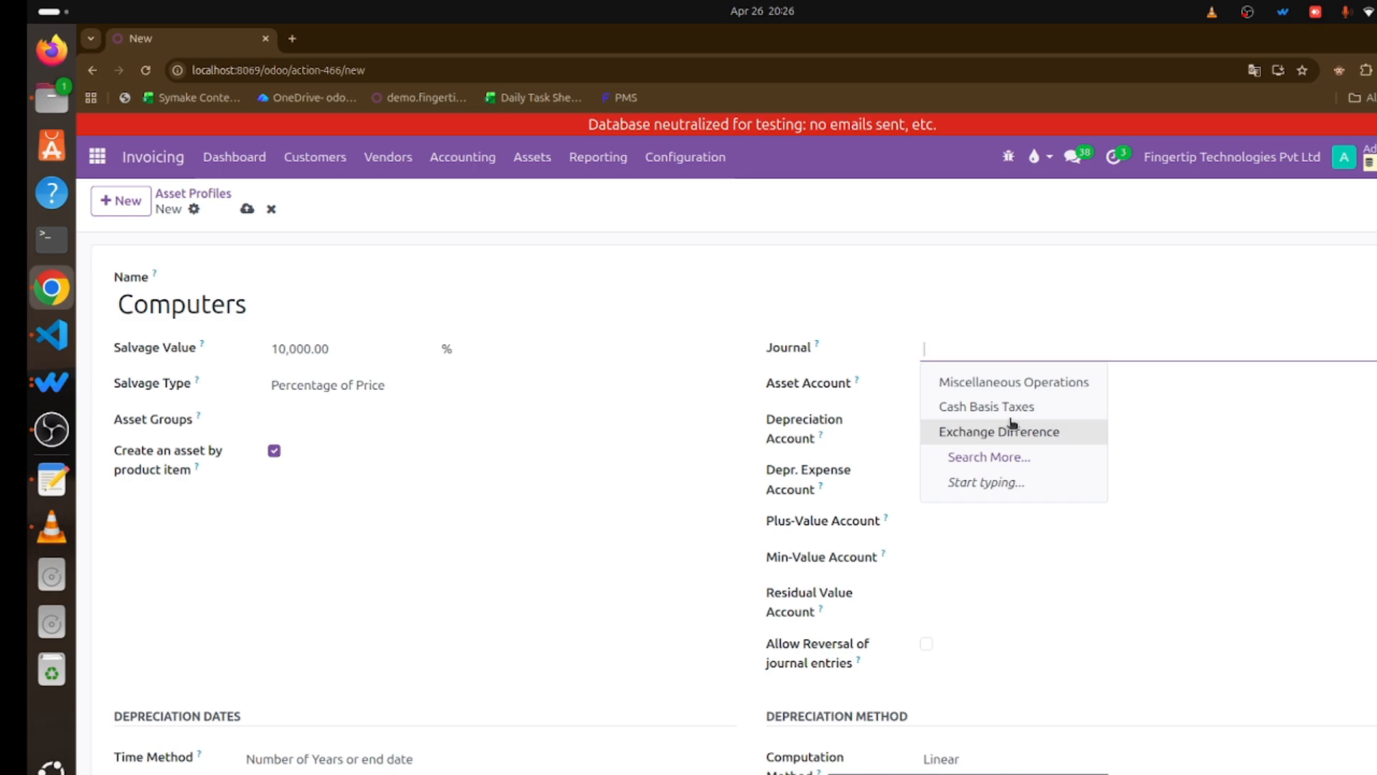
click(1025, 386)
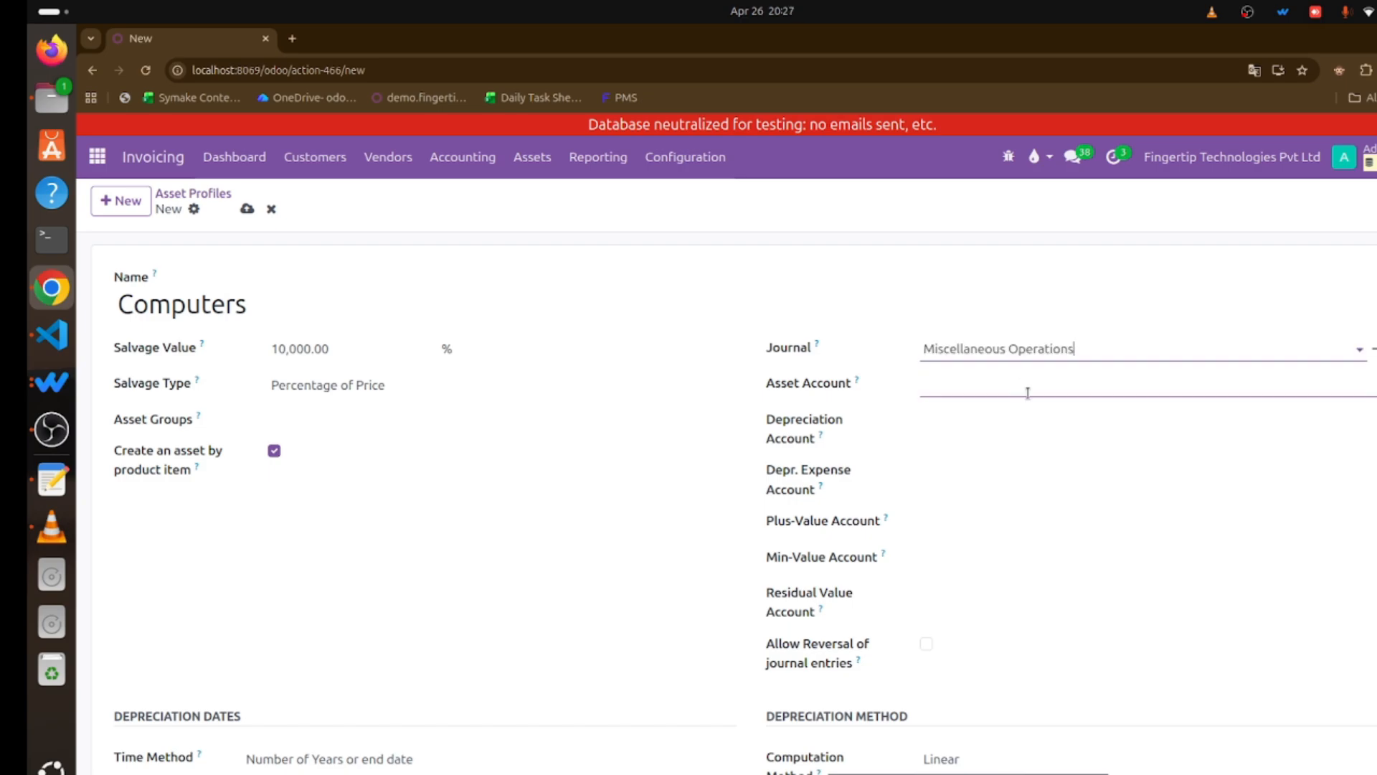
click(1034, 387)
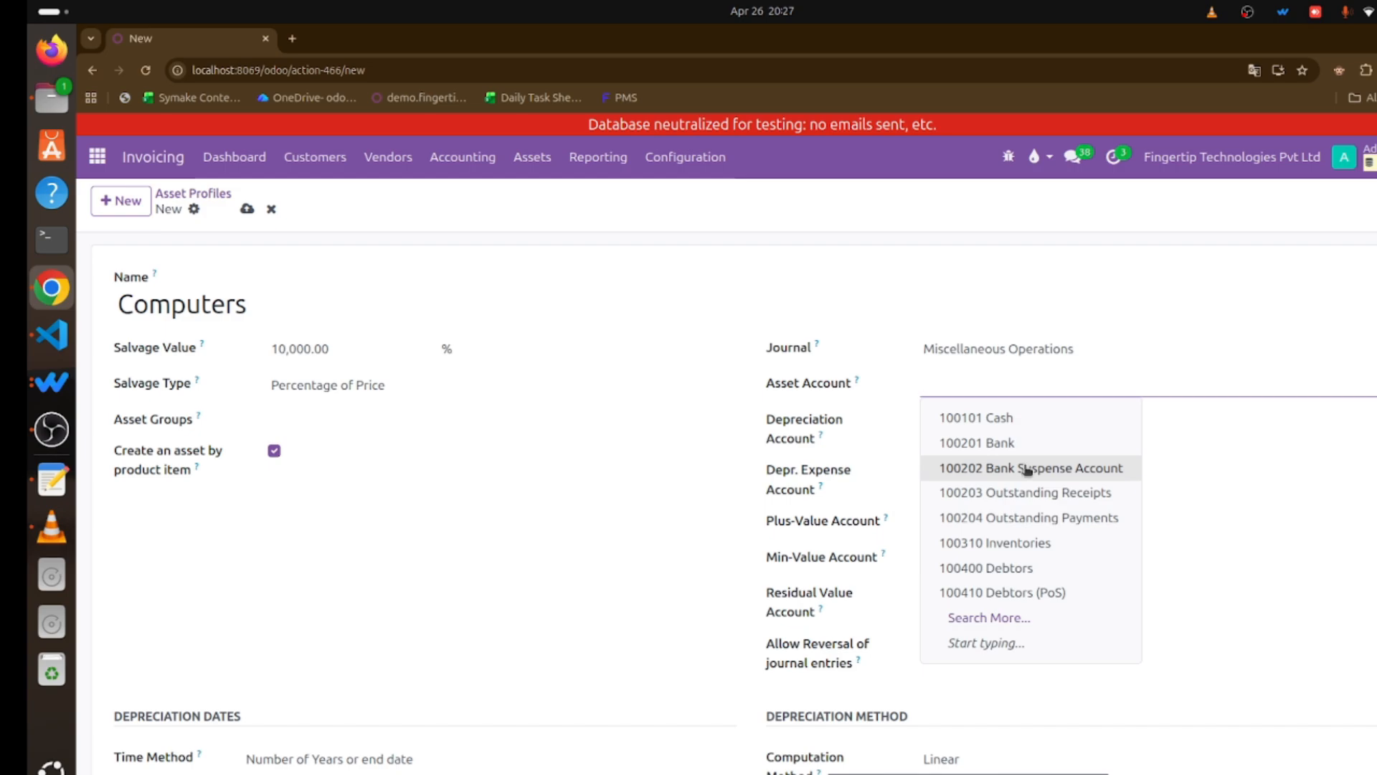
click(1027, 493)
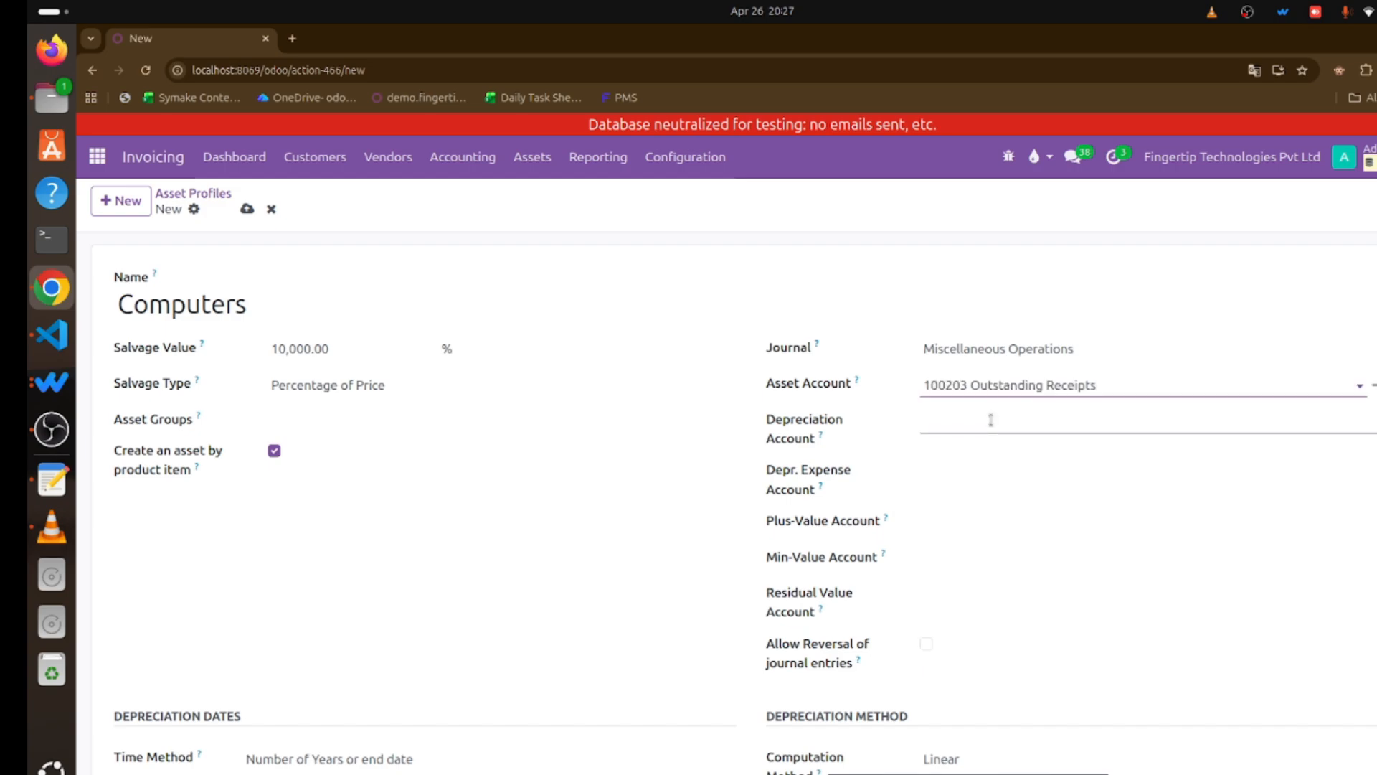
Set both the depreciation account and the depreciation expense account to 100202 Bank Suspense Account
click(991, 420)
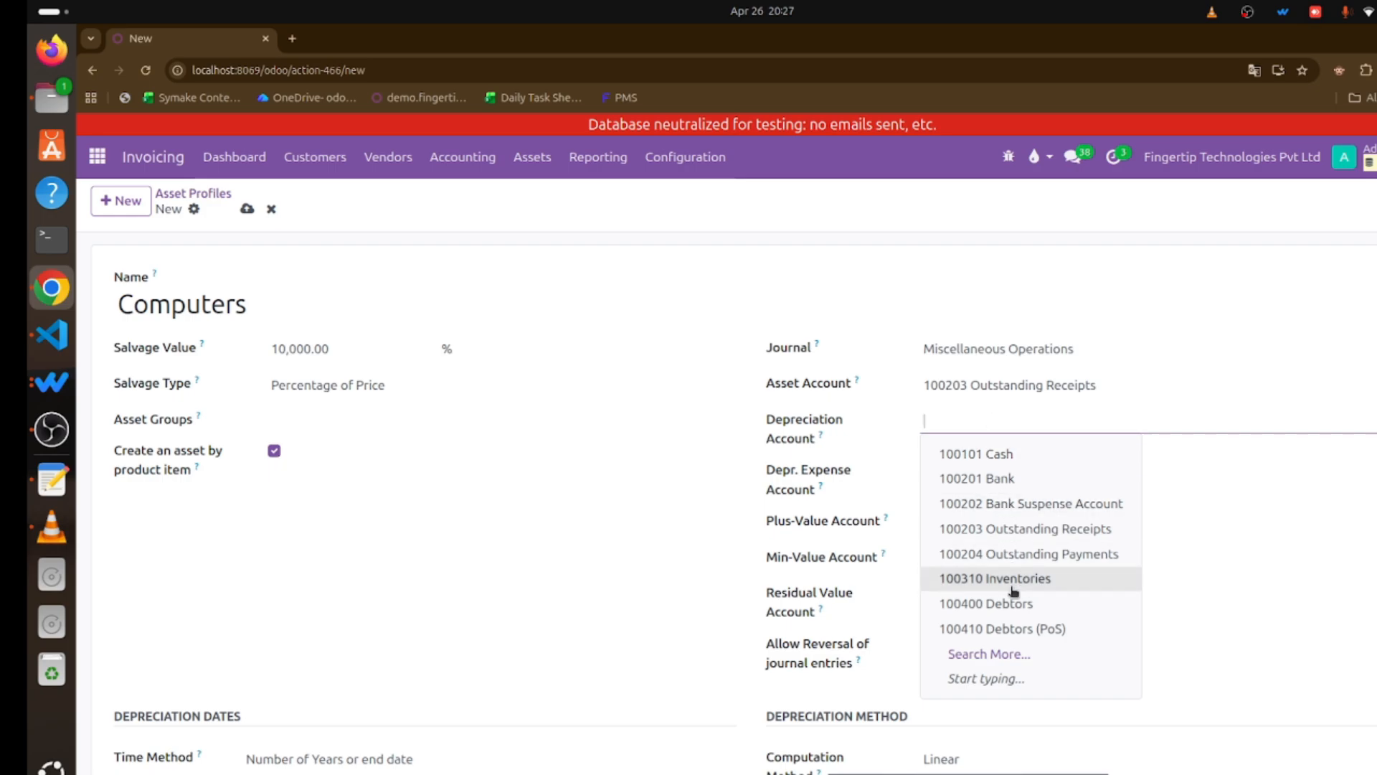
click(1008, 502)
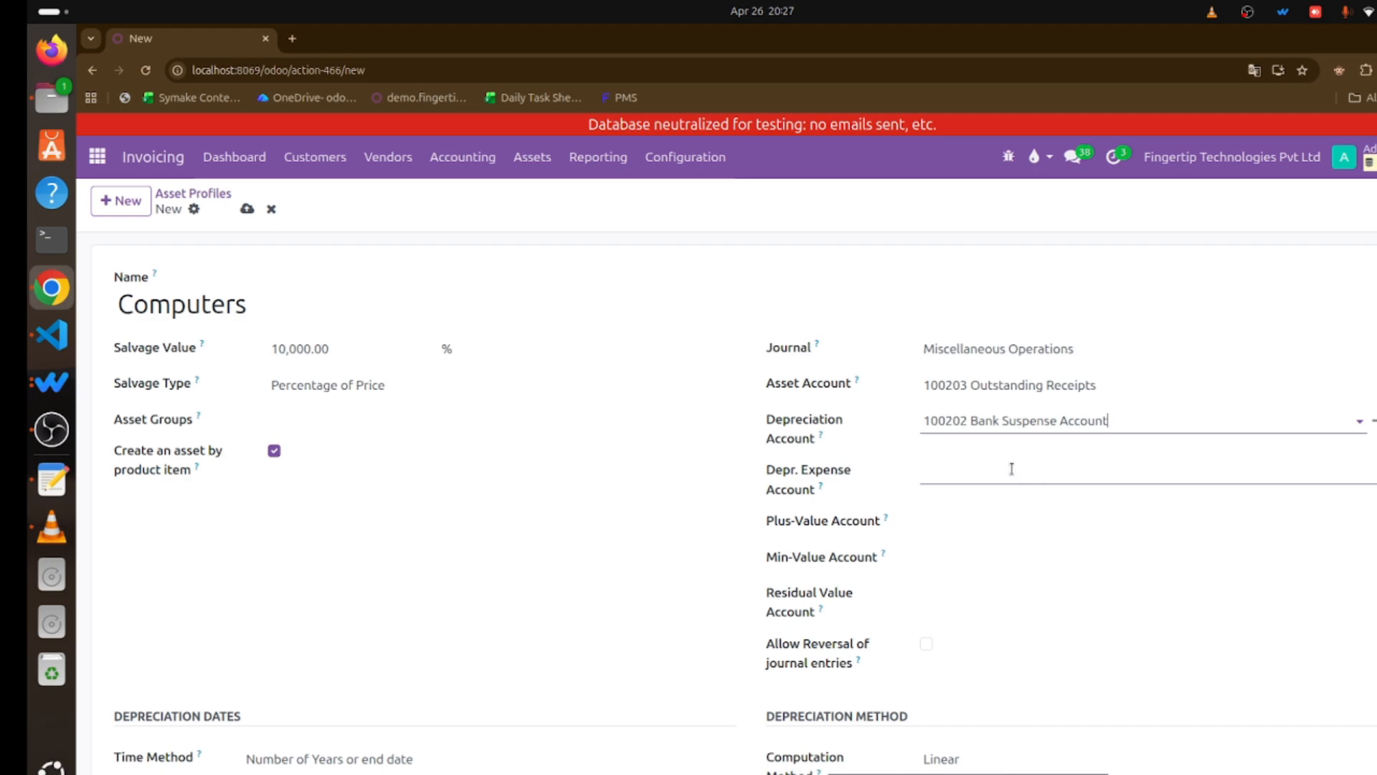
click(1011, 468)
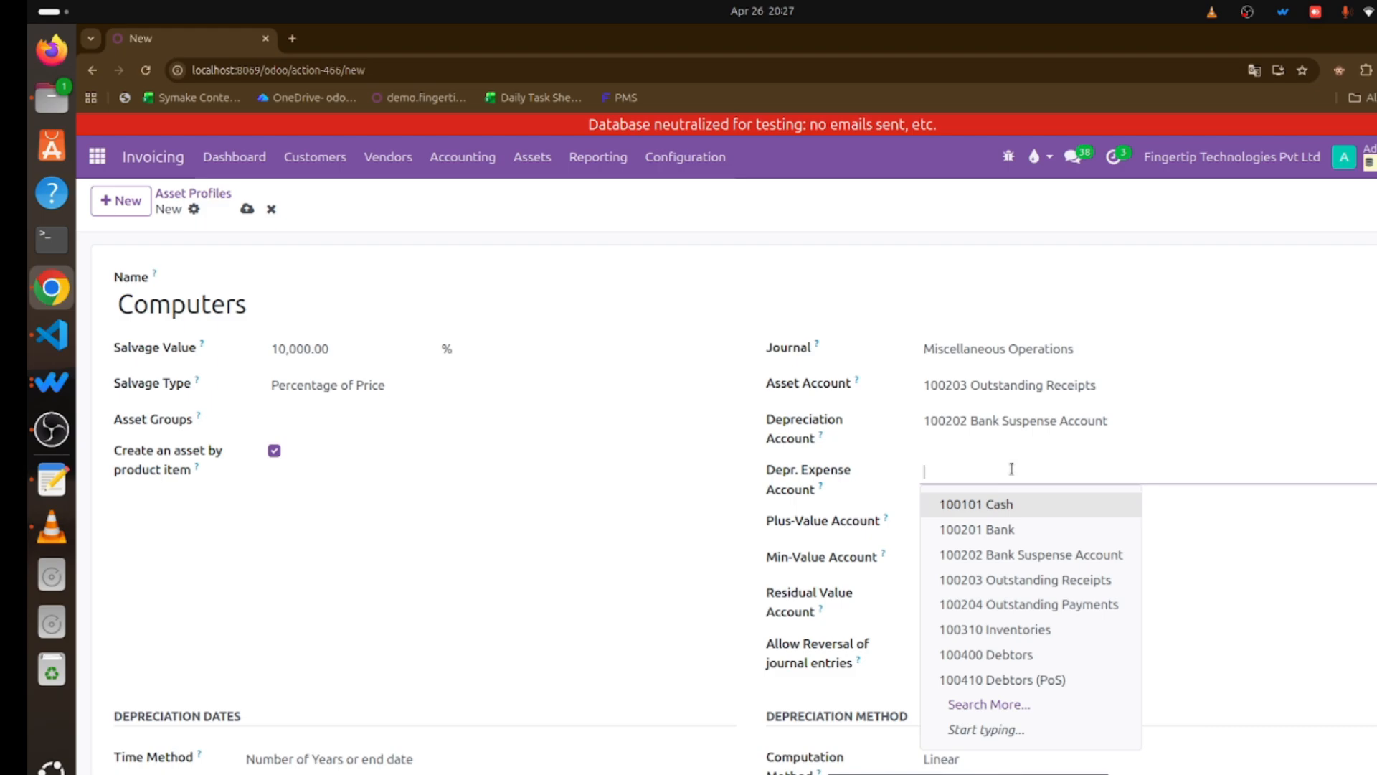
click(1021, 555)
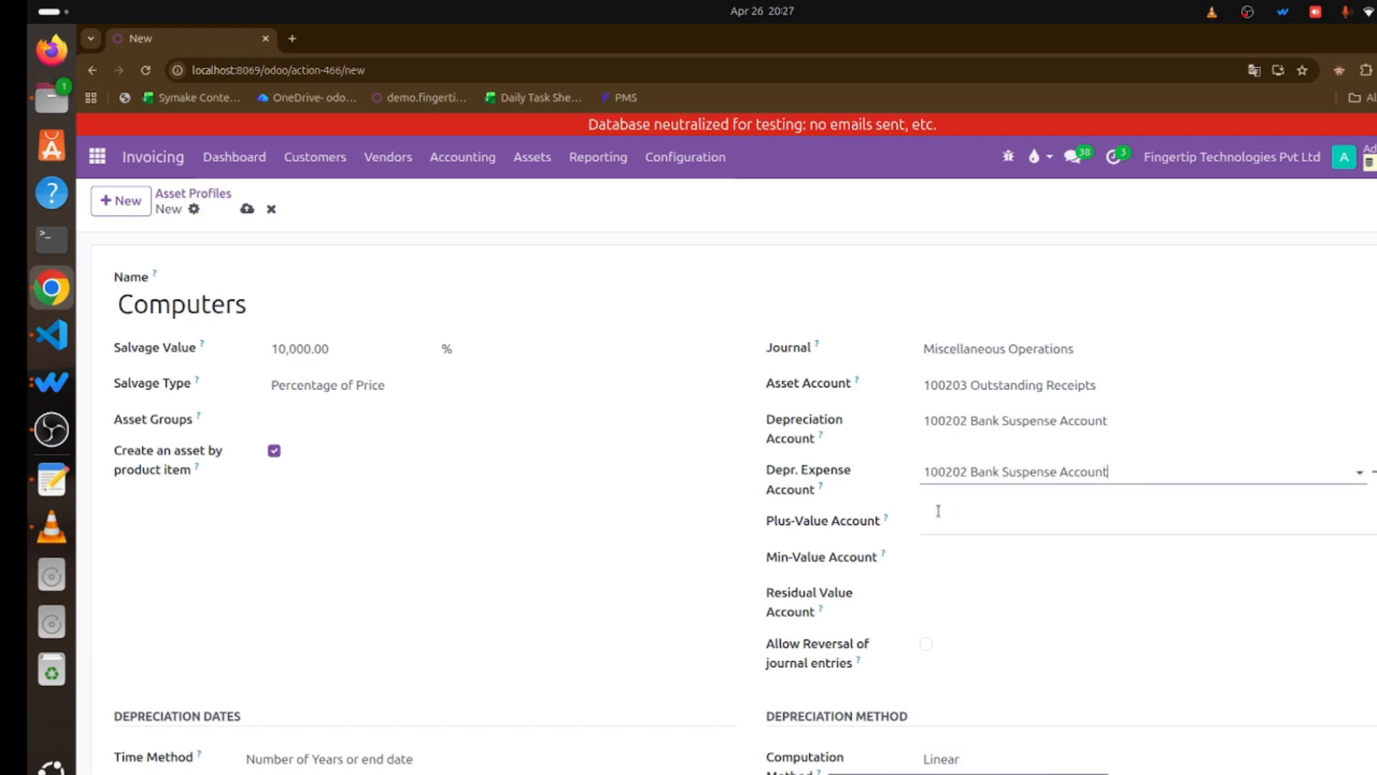
Assign 100201 Bank as the plus-value account, 100101 Cash as the min-value account and 100400 Debtors as the residual value account
click(941, 517)
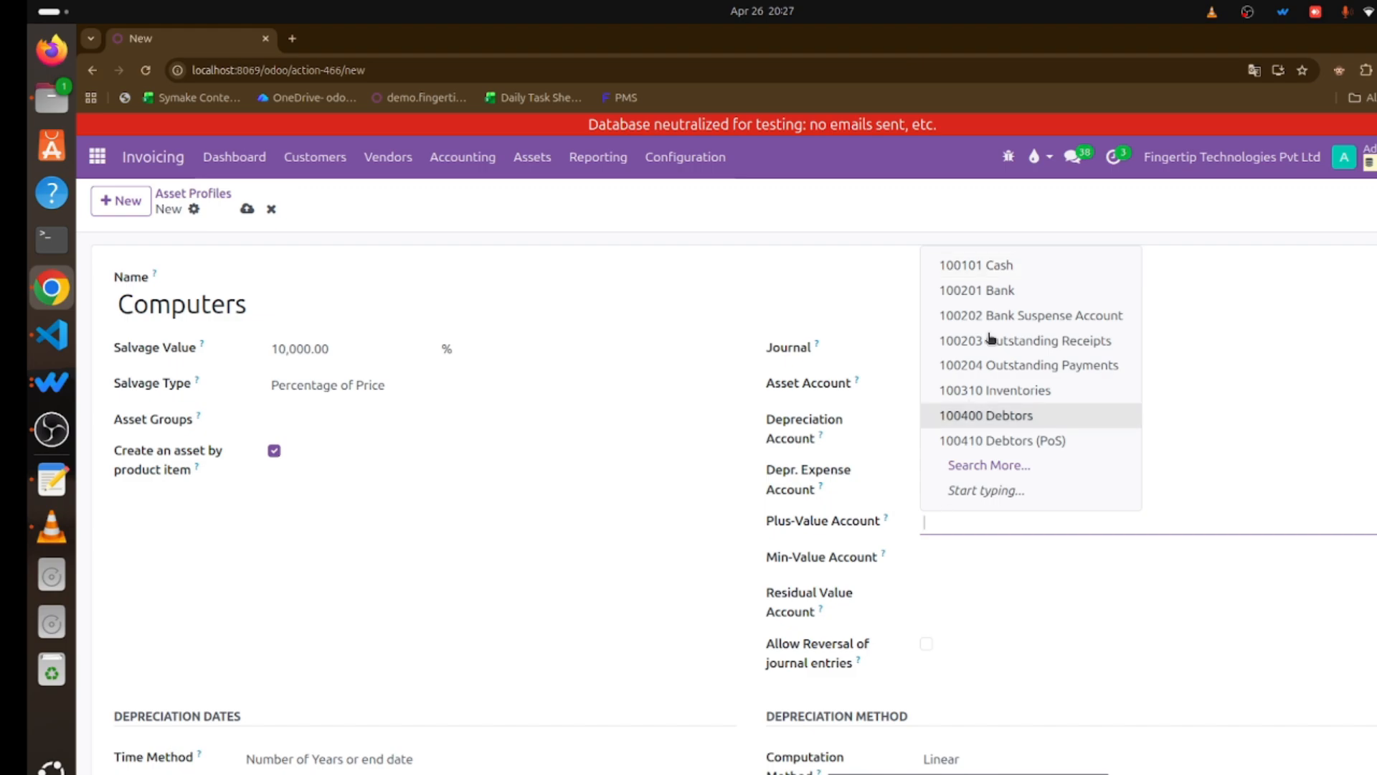
click(965, 290)
click(974, 563)
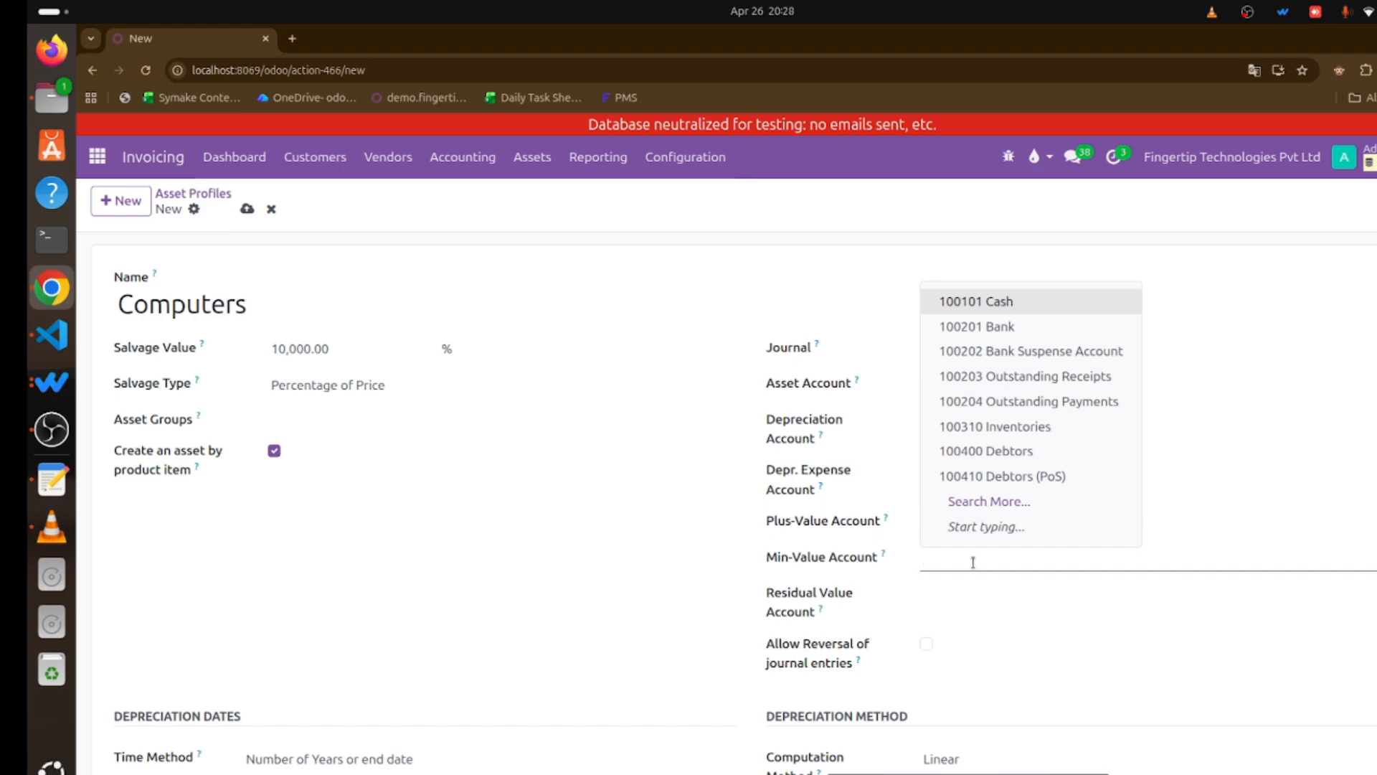
click(1005, 307)
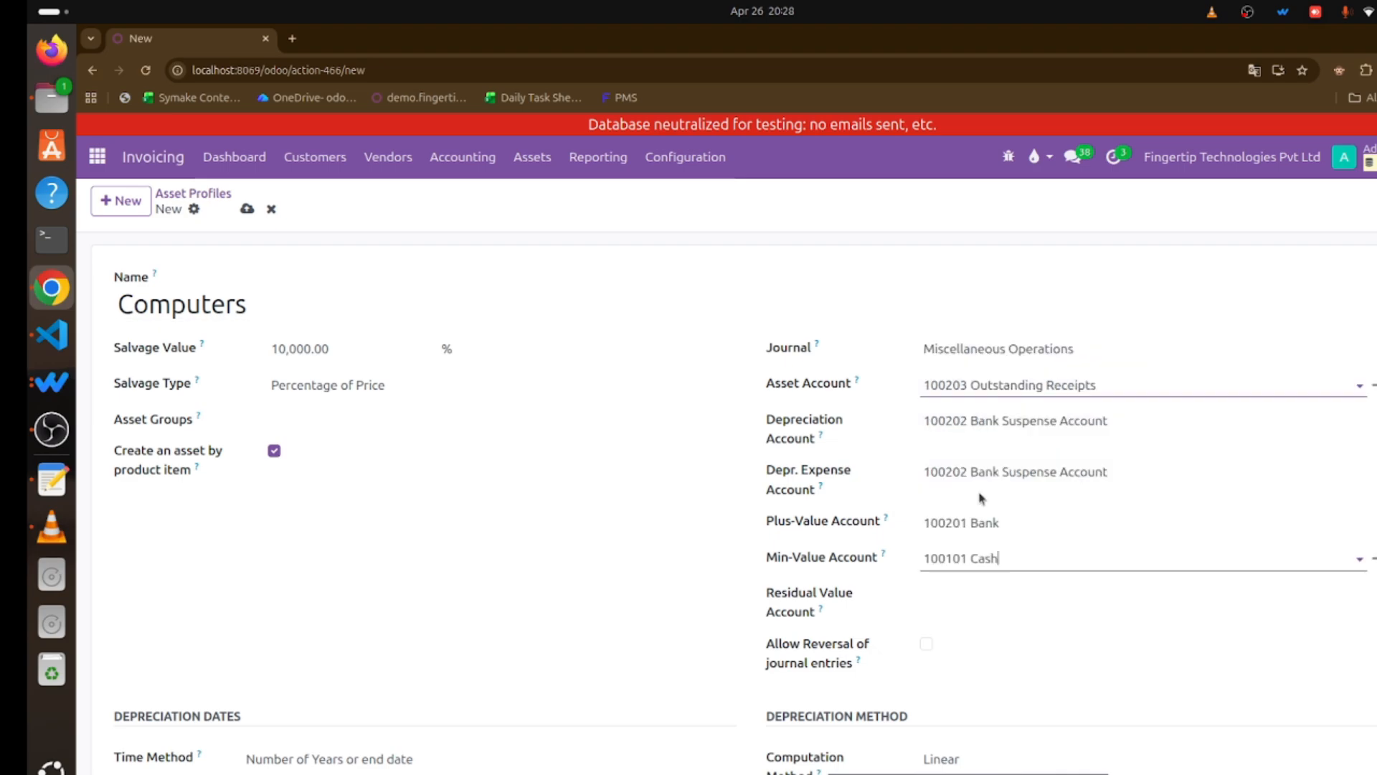
click(963, 605)
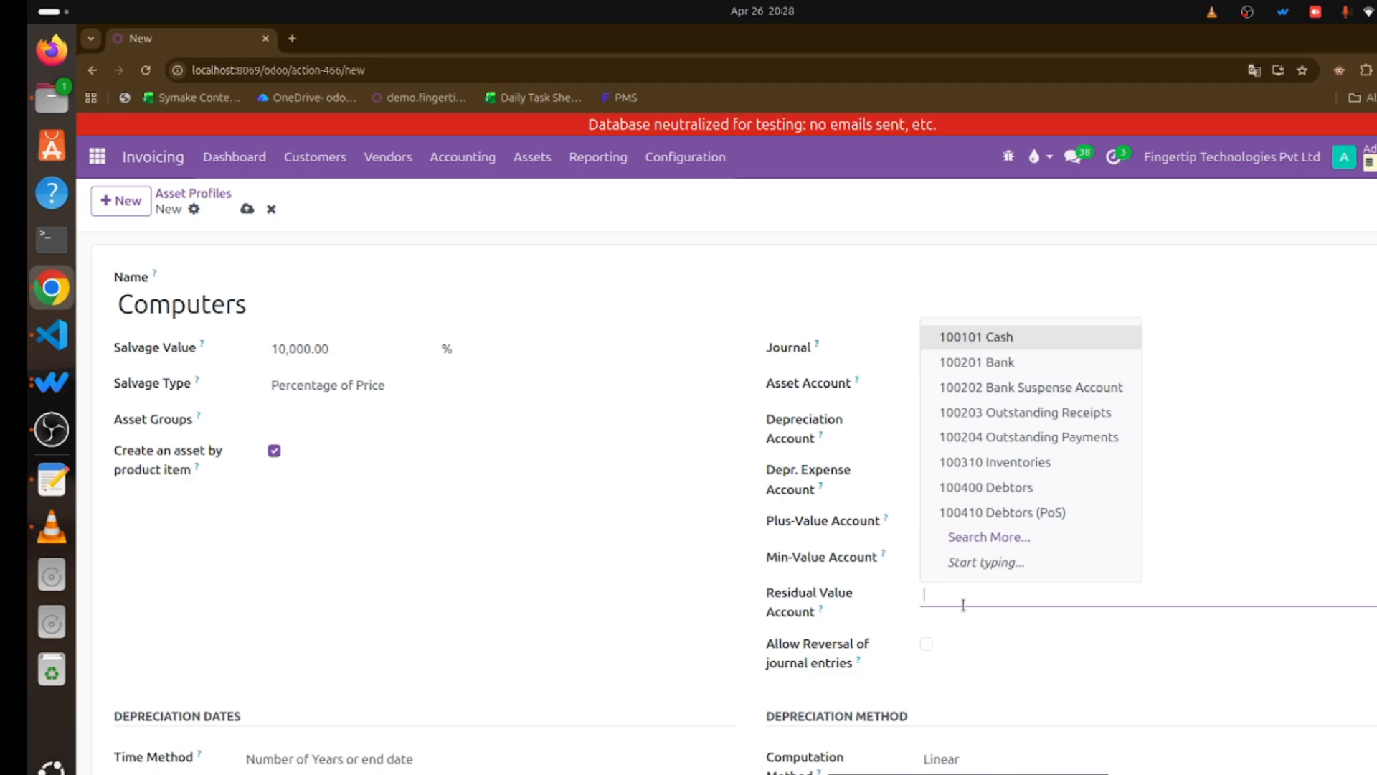
click(1019, 488)
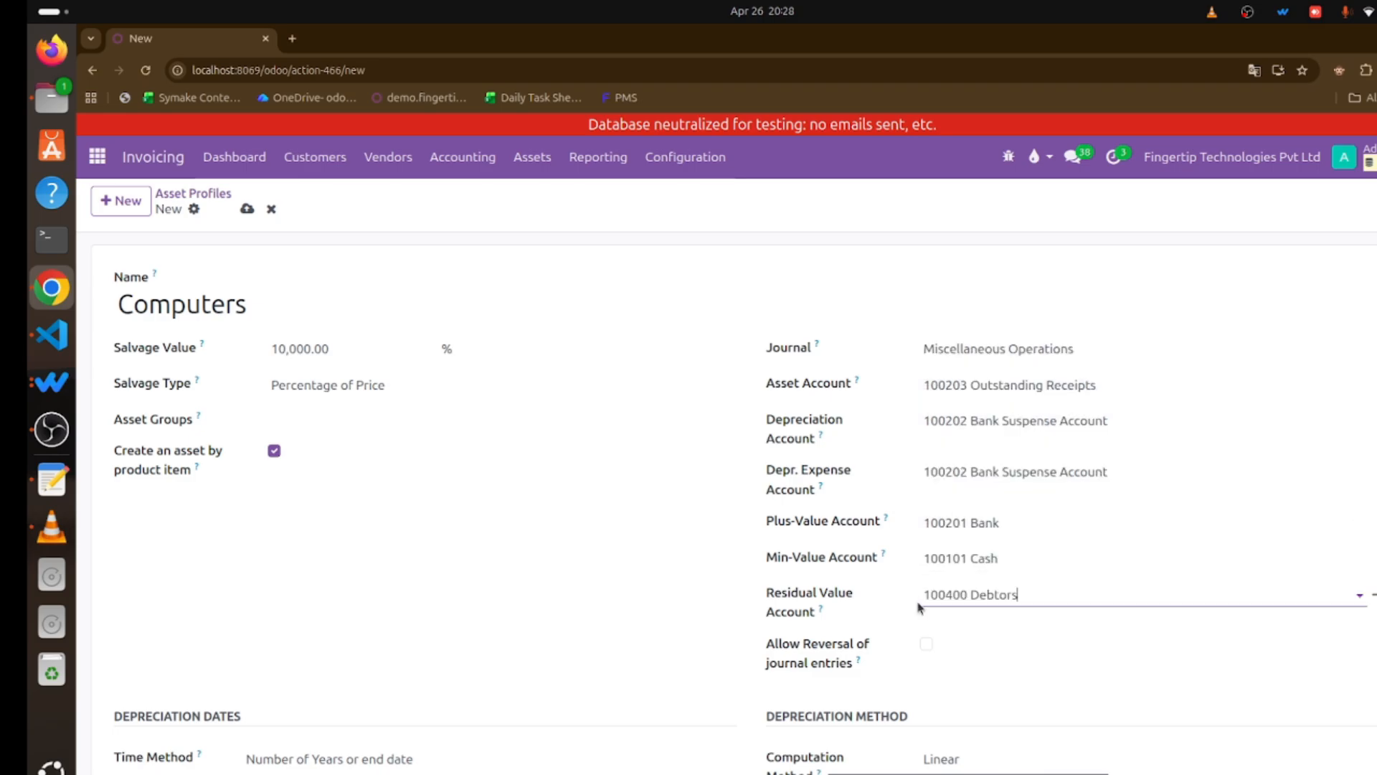
Set the depreciation time method to Number of Years or end date and the period length to Quarter
scroll(922, 609, down, 5)
scroll(902, 531, up, 2)
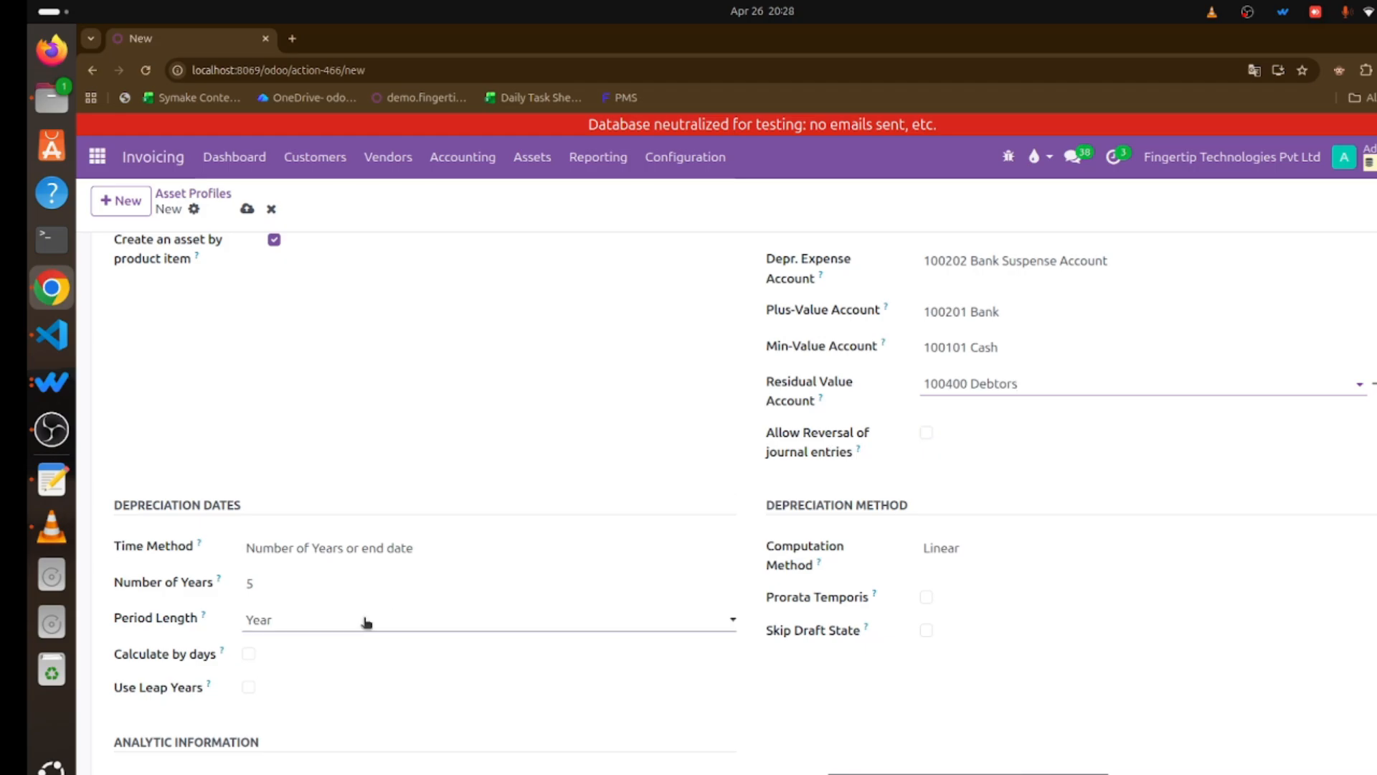
scroll(323, 545, down, 2)
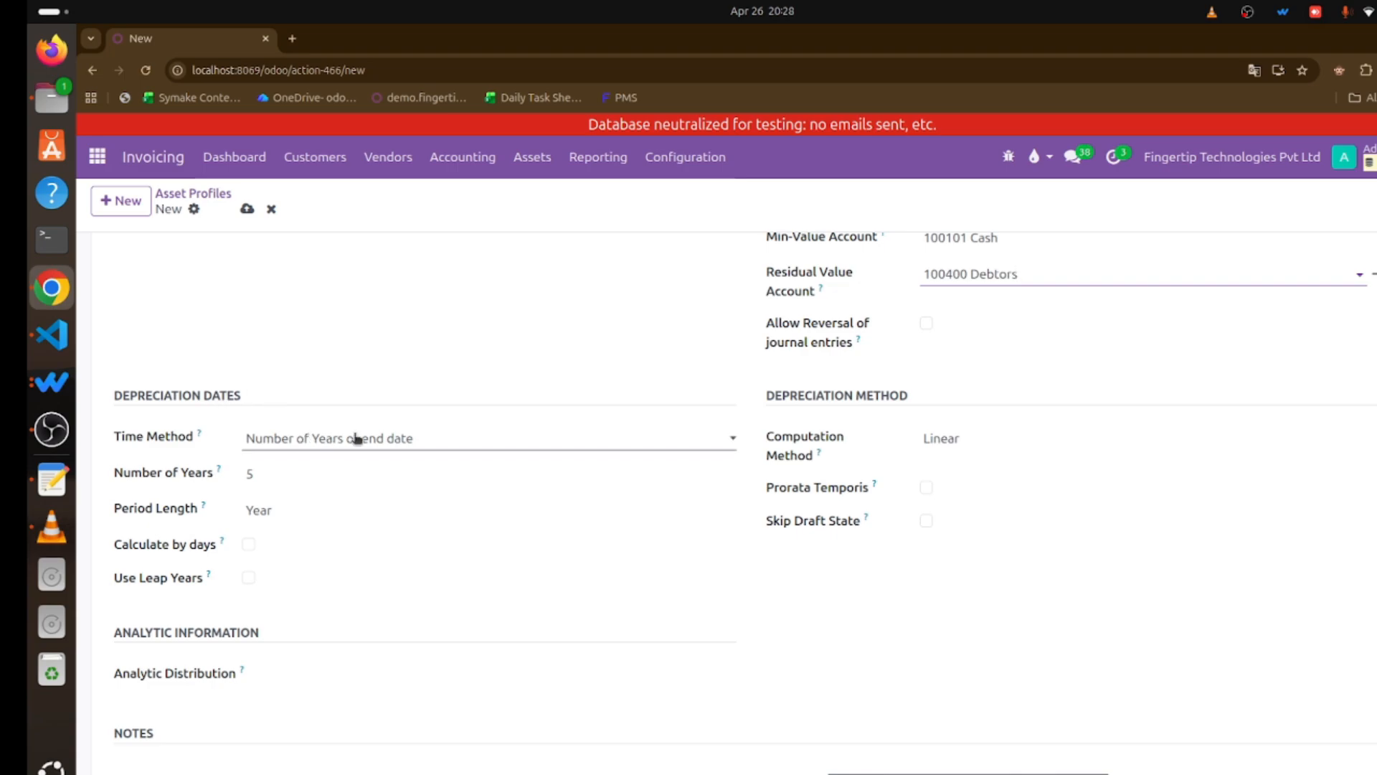
click(429, 440)
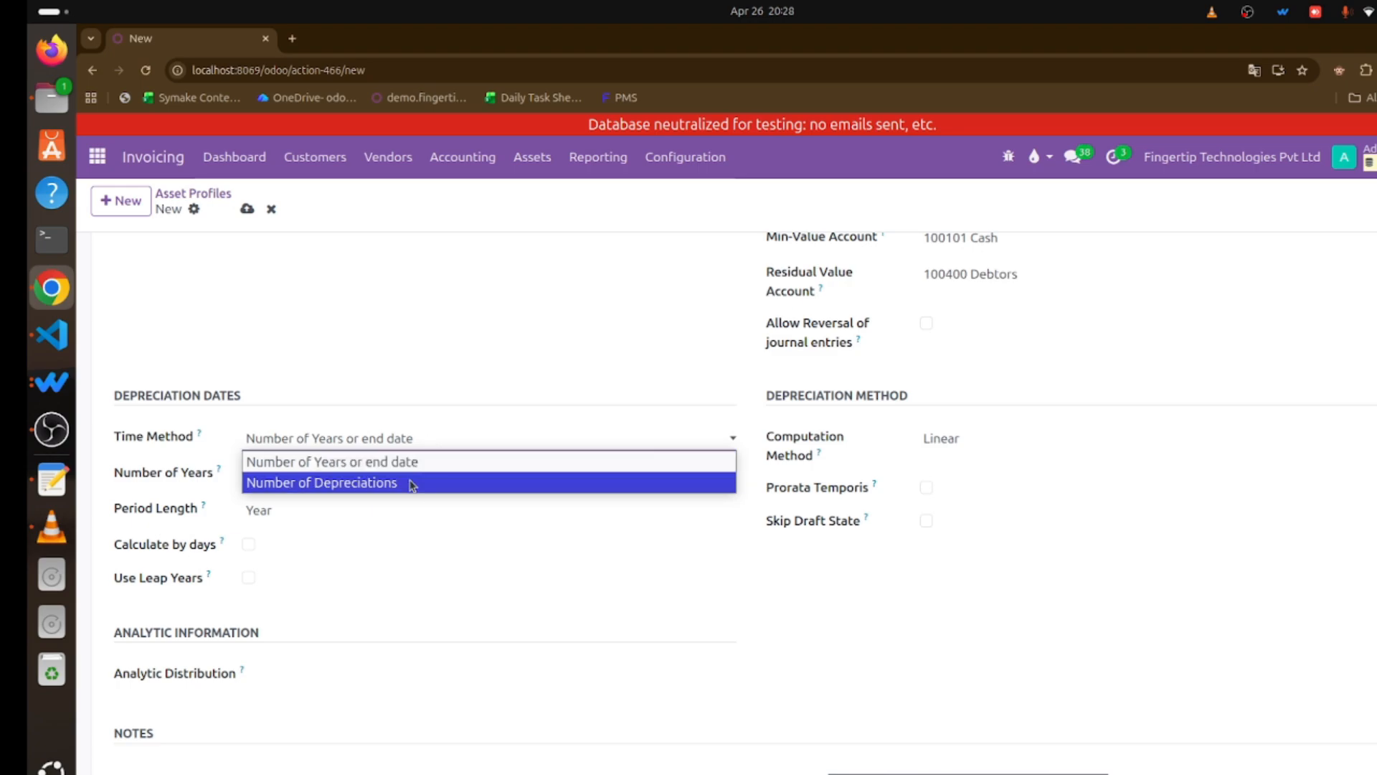
click(421, 464)
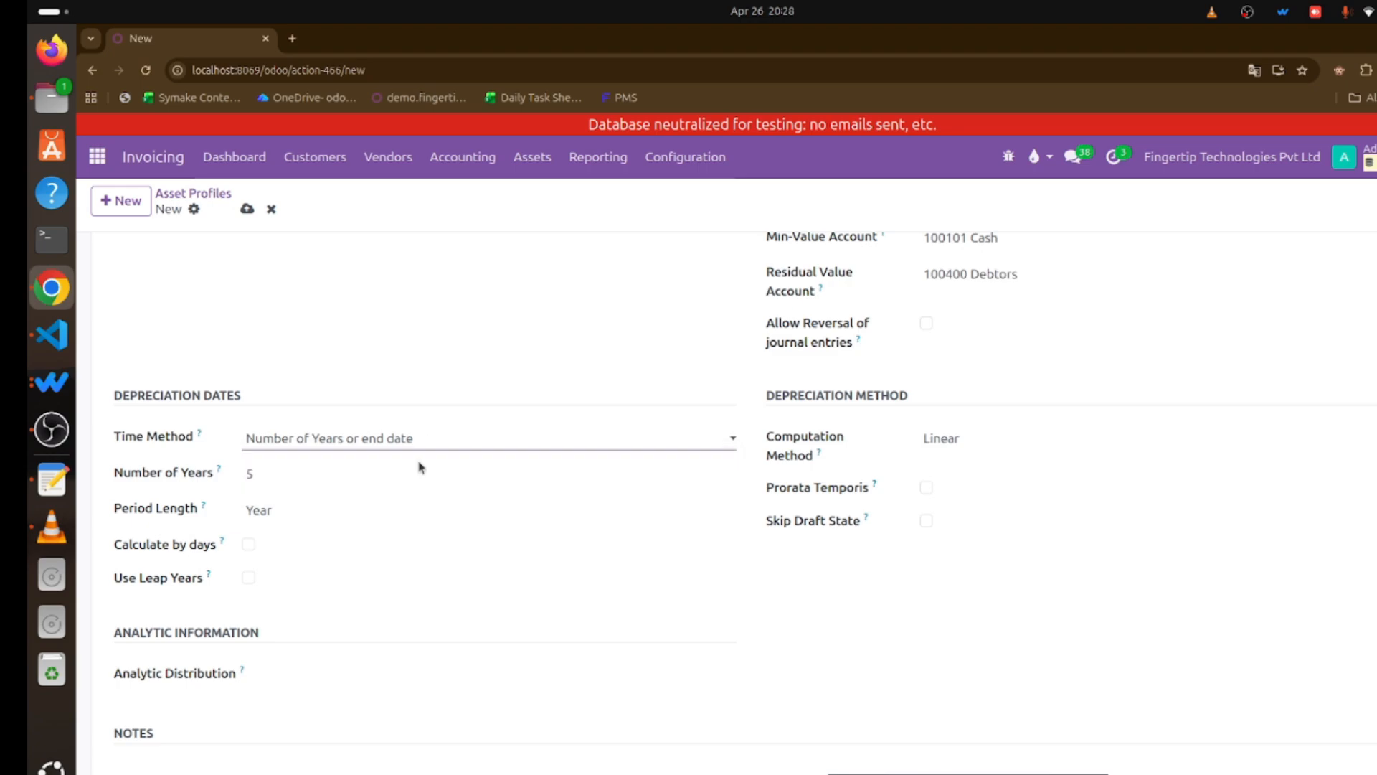
click(289, 478)
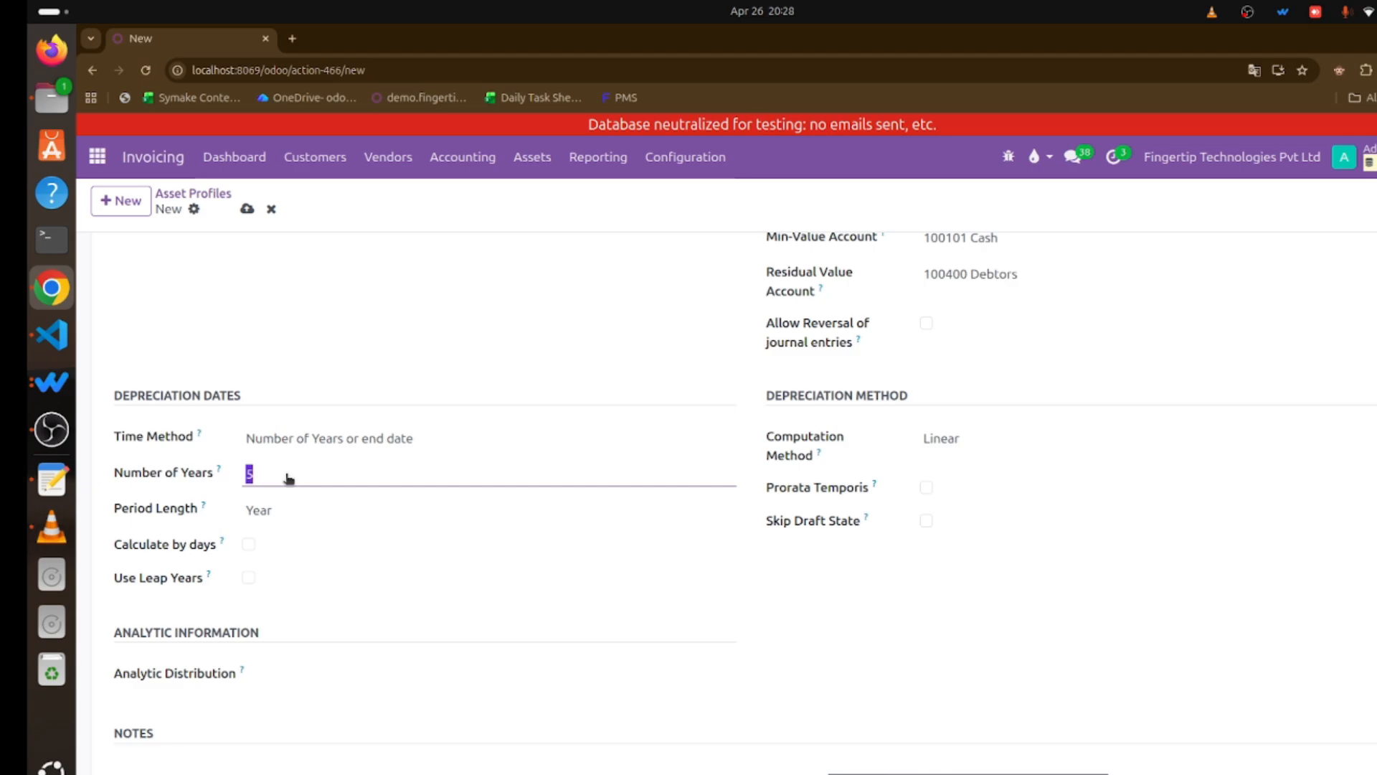
click(274, 517)
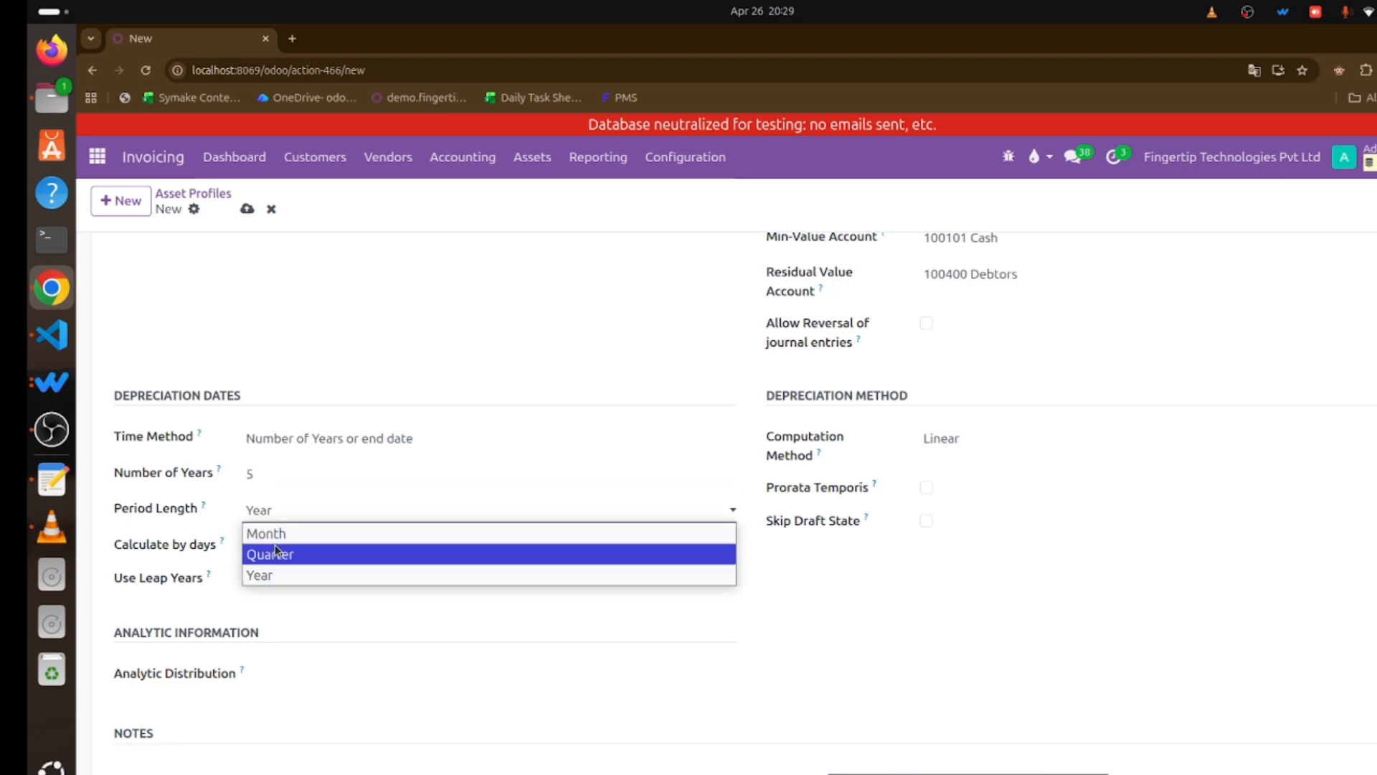
click(275, 552)
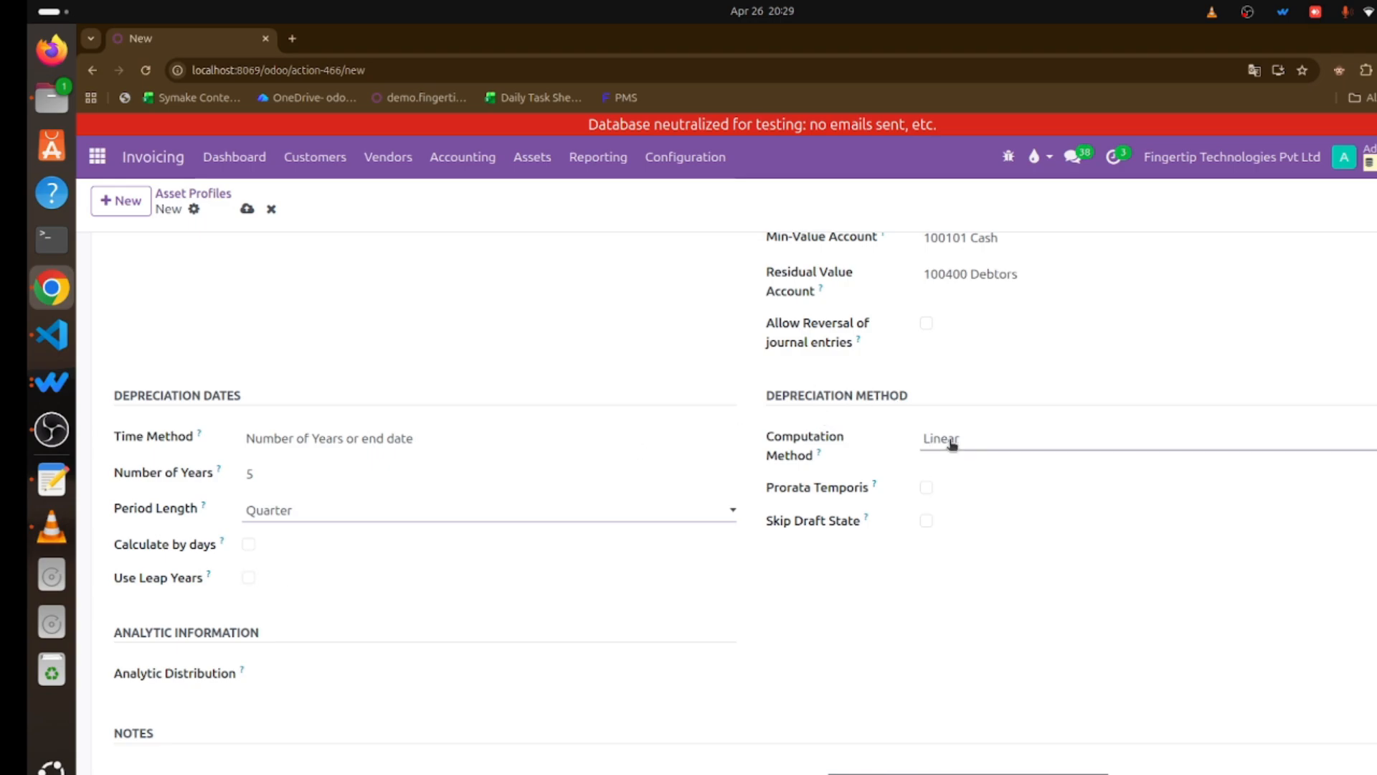
Choose the Linear computation method for depreciation and enable Prorata Temporis and Skip Draft State
click(999, 442)
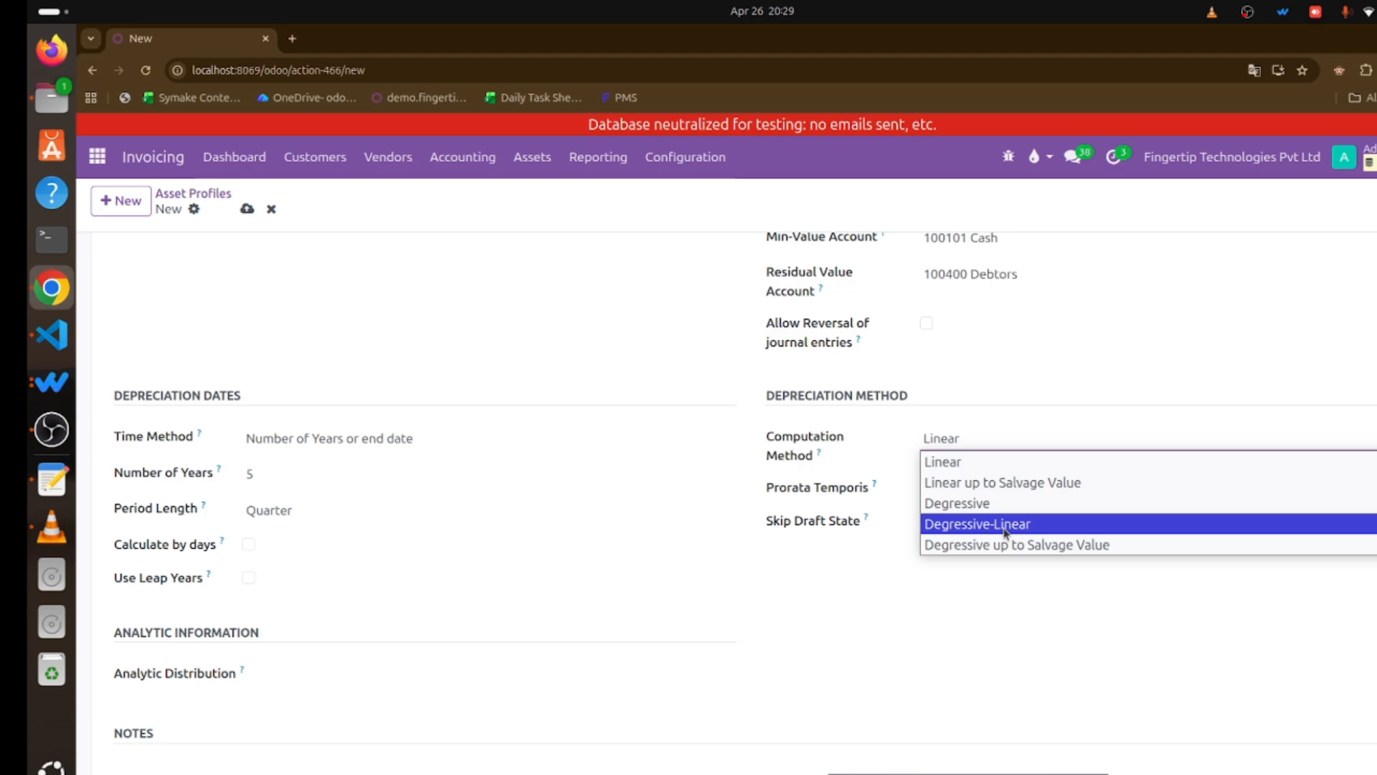
click(1015, 465)
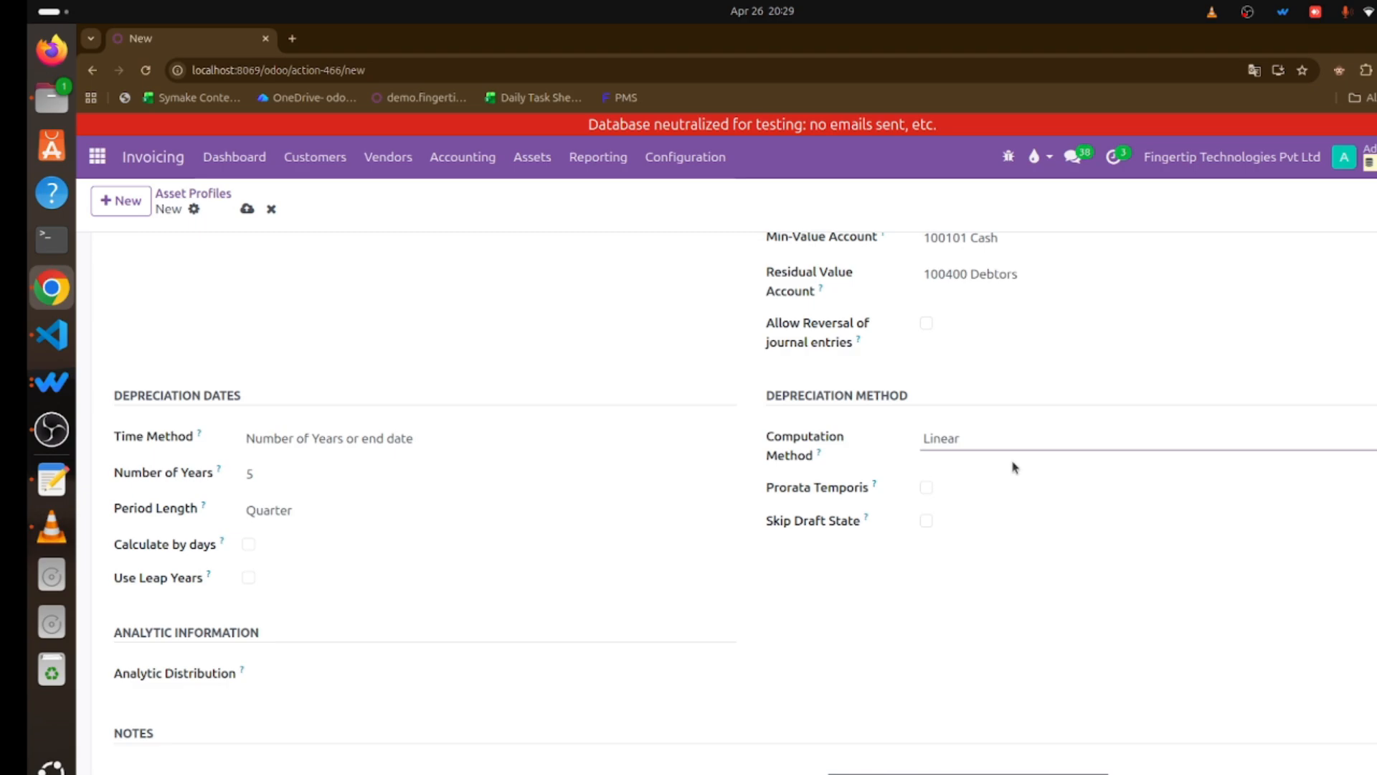
click(926, 488)
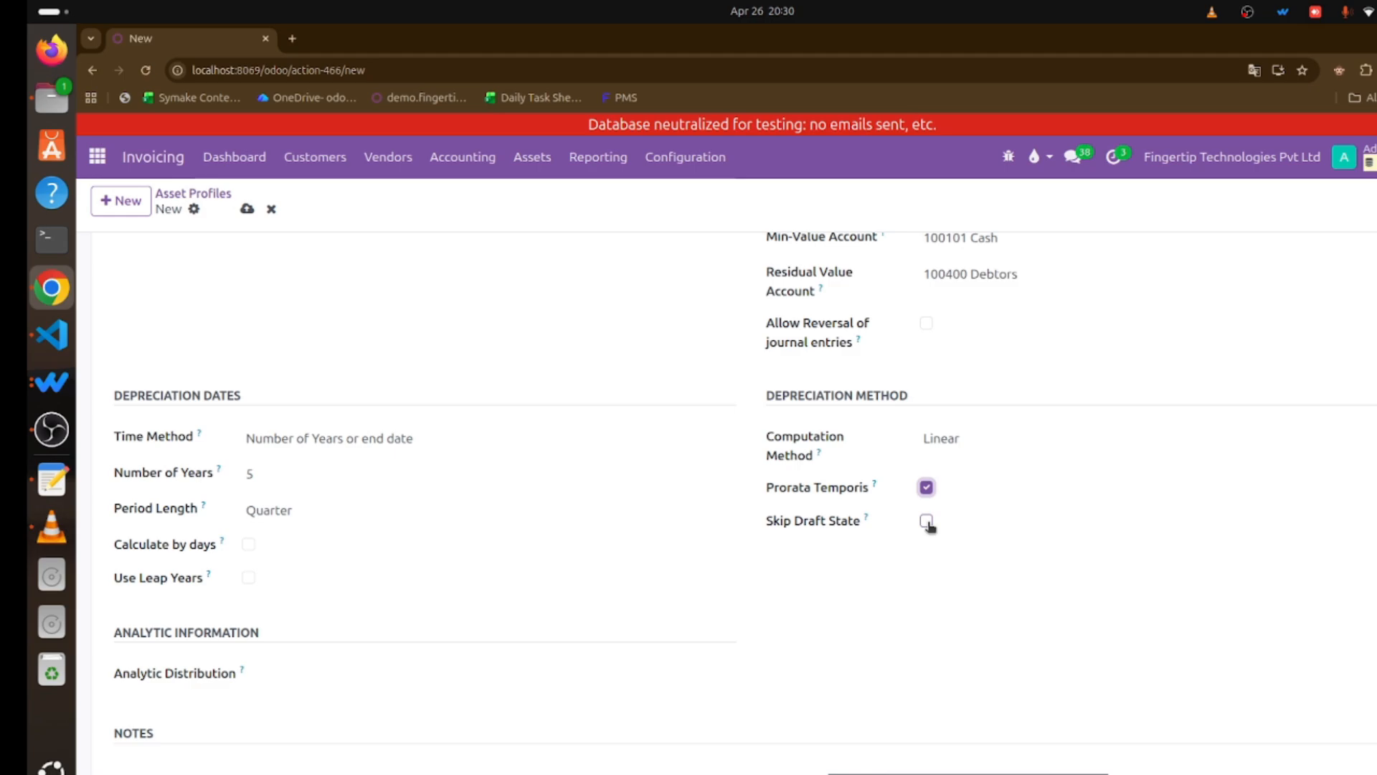
click(927, 522)
Allocate the profile's analytic distribution to AI RAG Project
scroll(409, 643, down, 1)
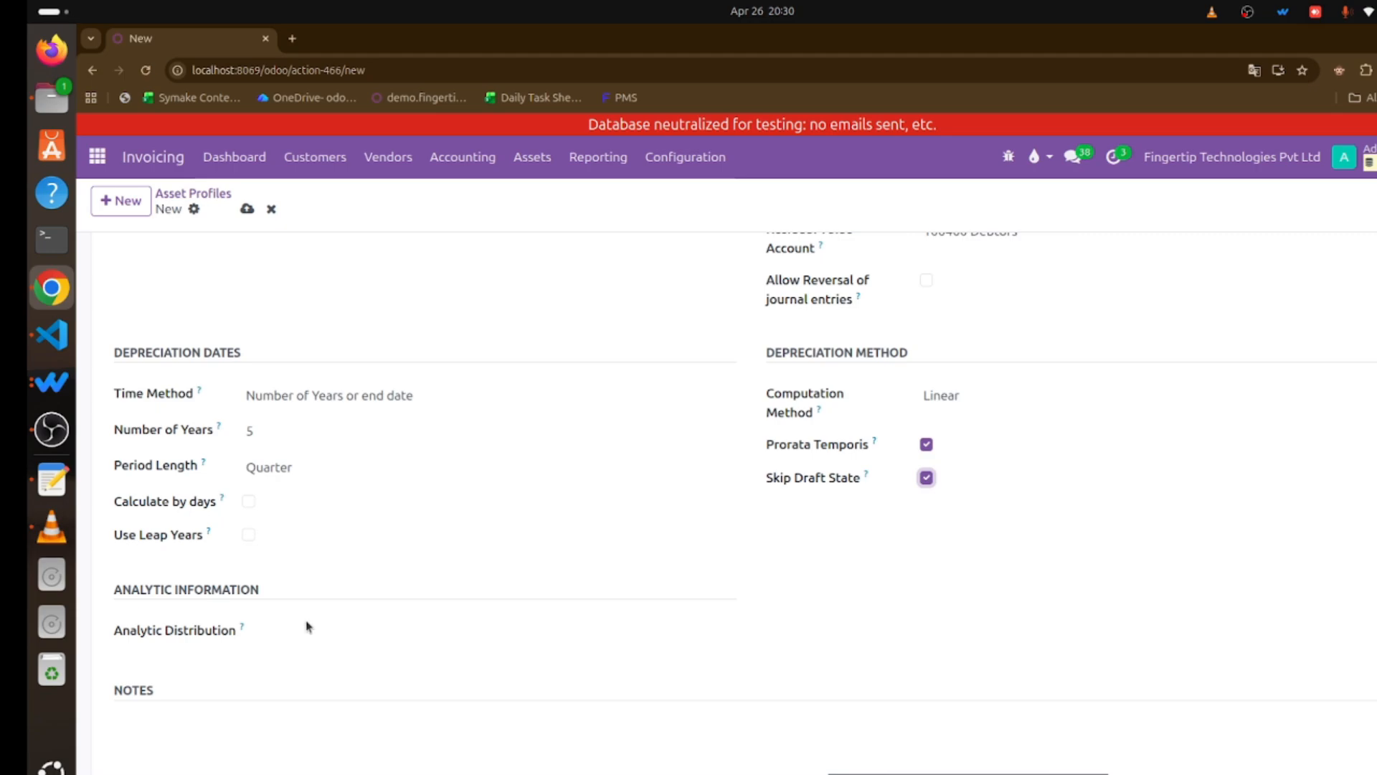
click(320, 633)
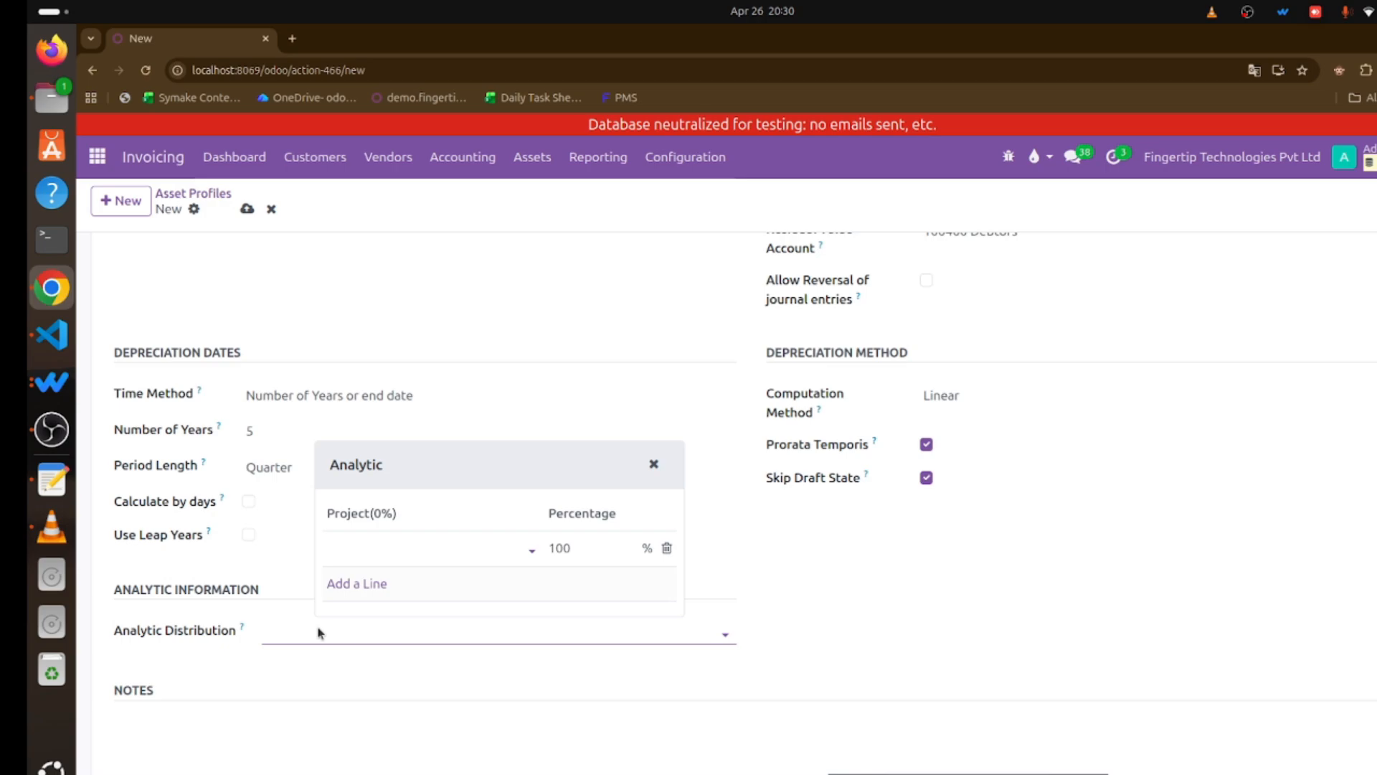
click(389, 550)
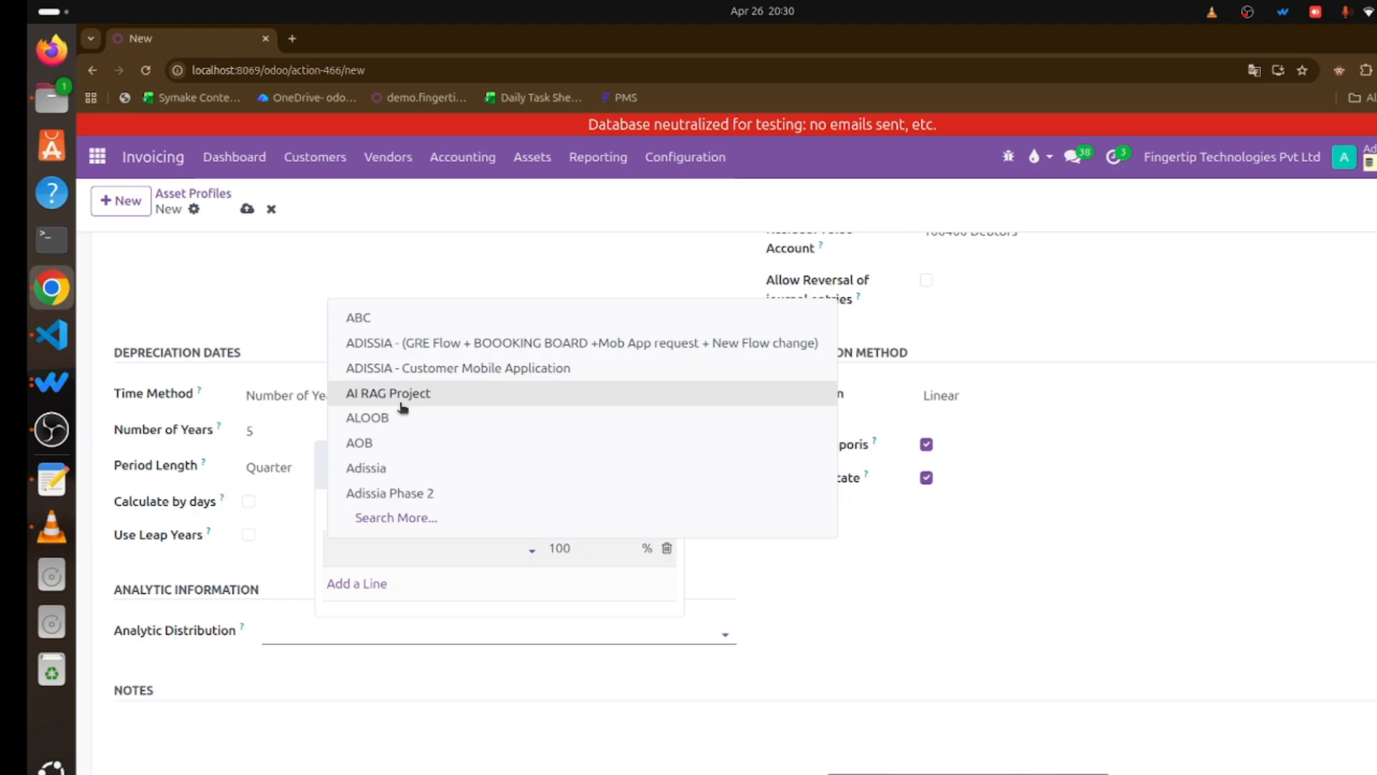
click(400, 406)
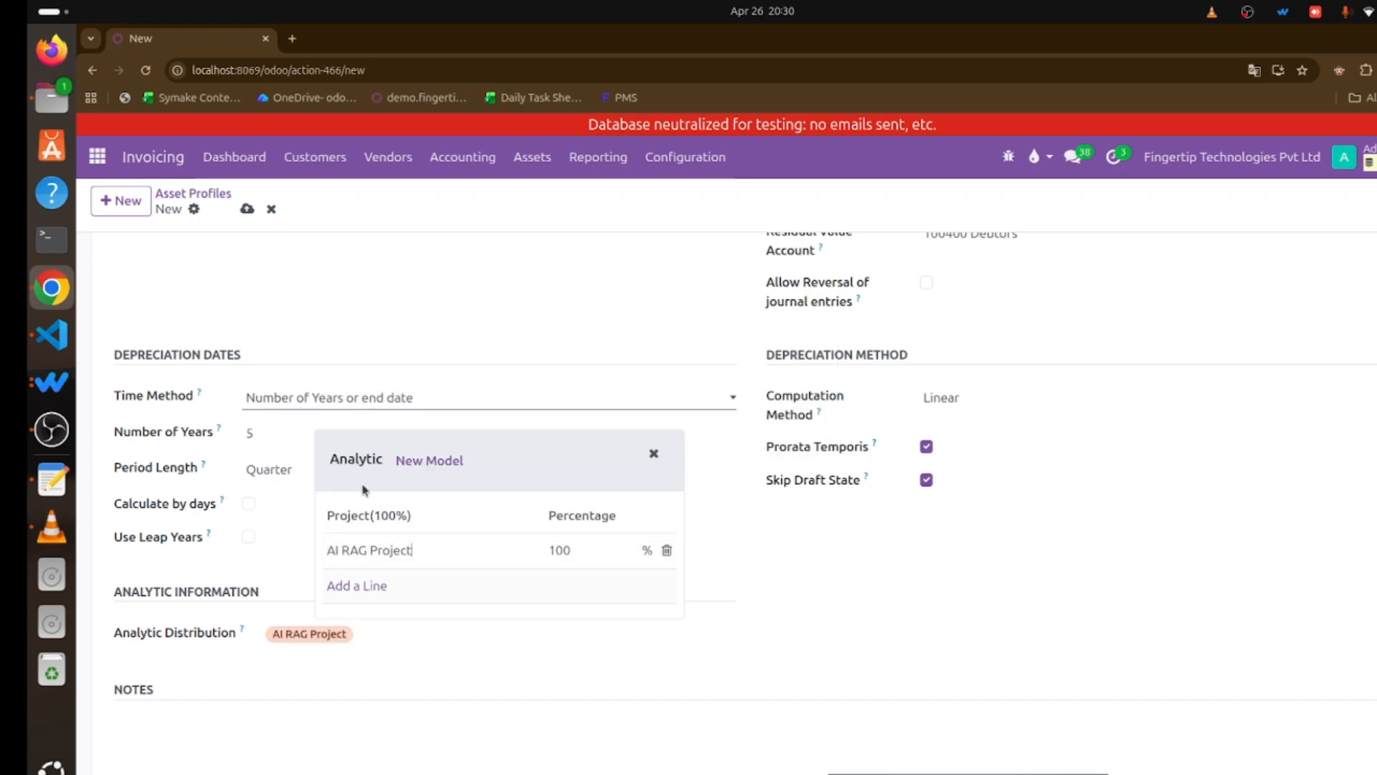
click(391, 669)
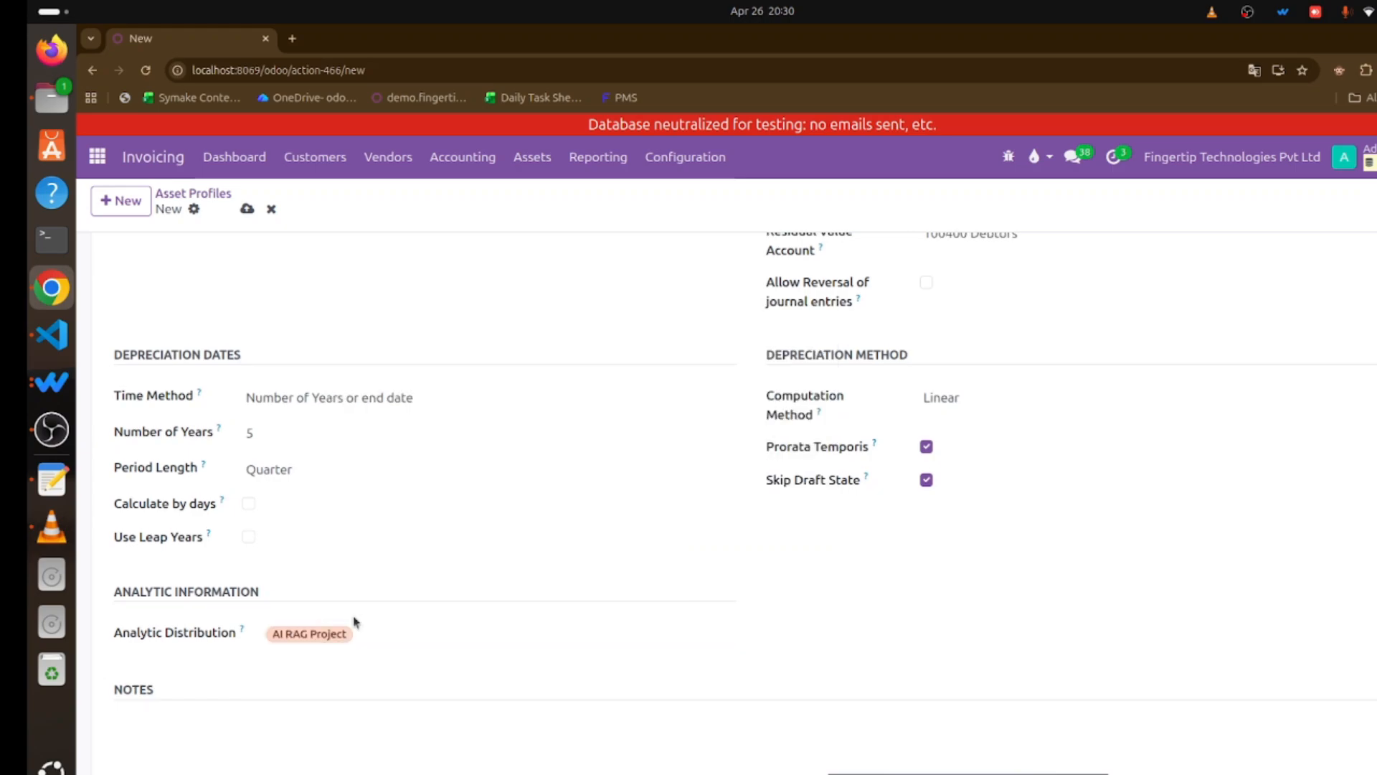
Set the AI RAG Project share in the analytic distribution to 90% and save the Computers asset profile
click(340, 640)
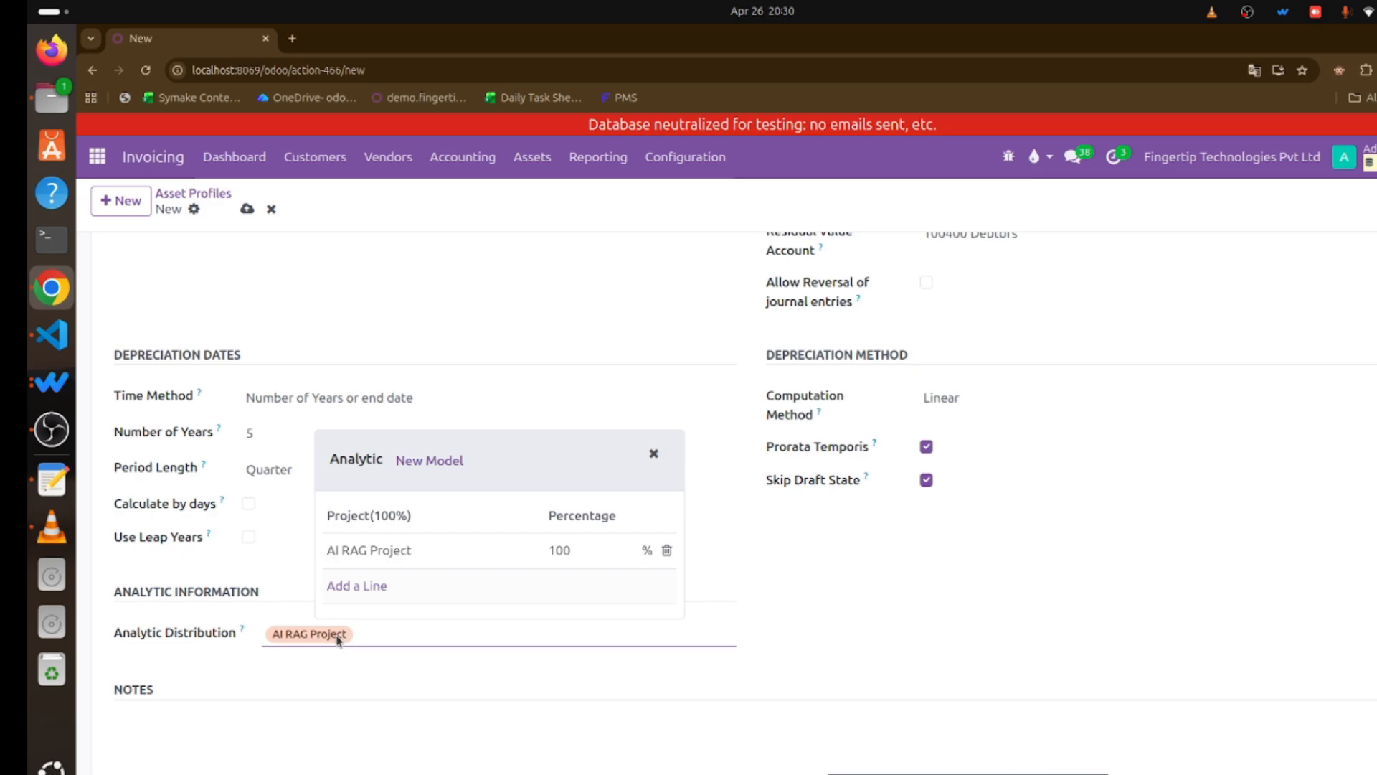
click(588, 550)
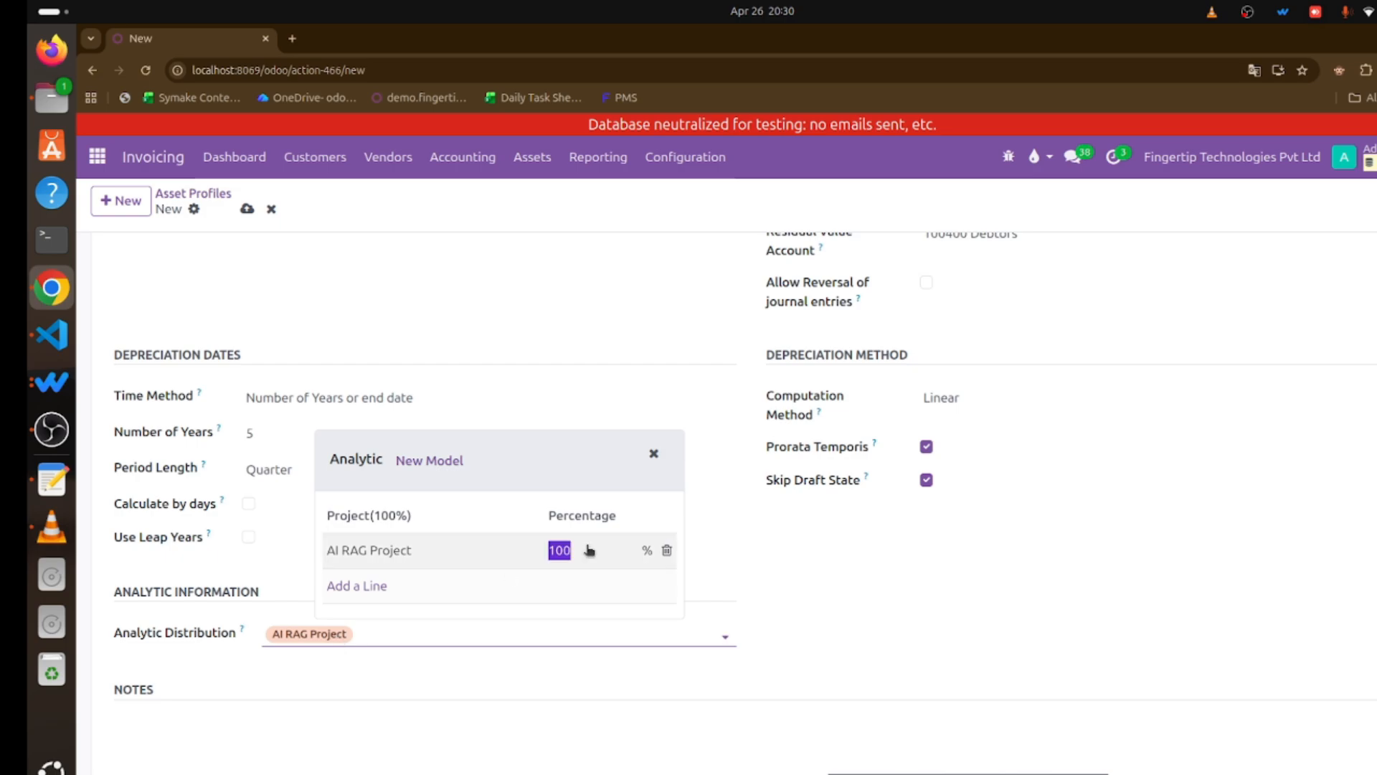
text(90)
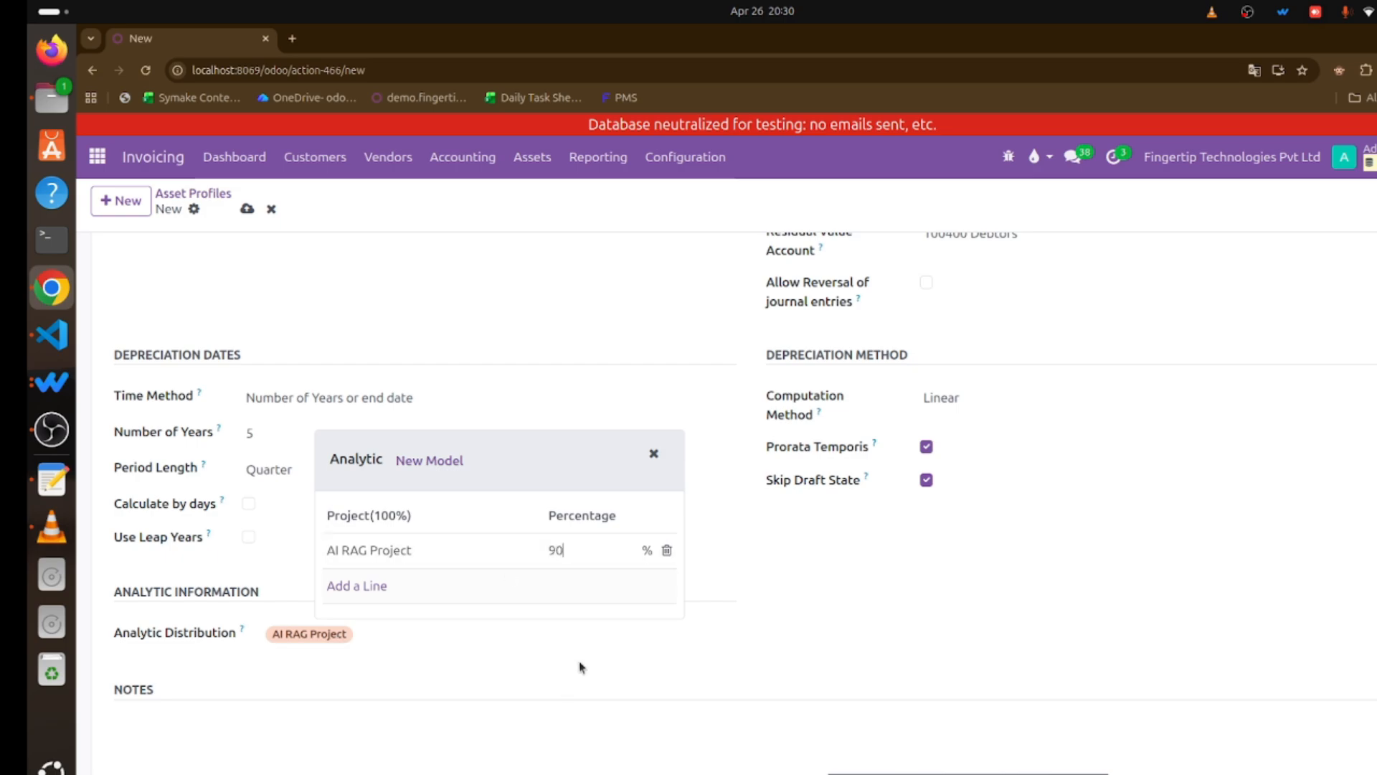
click(580, 665)
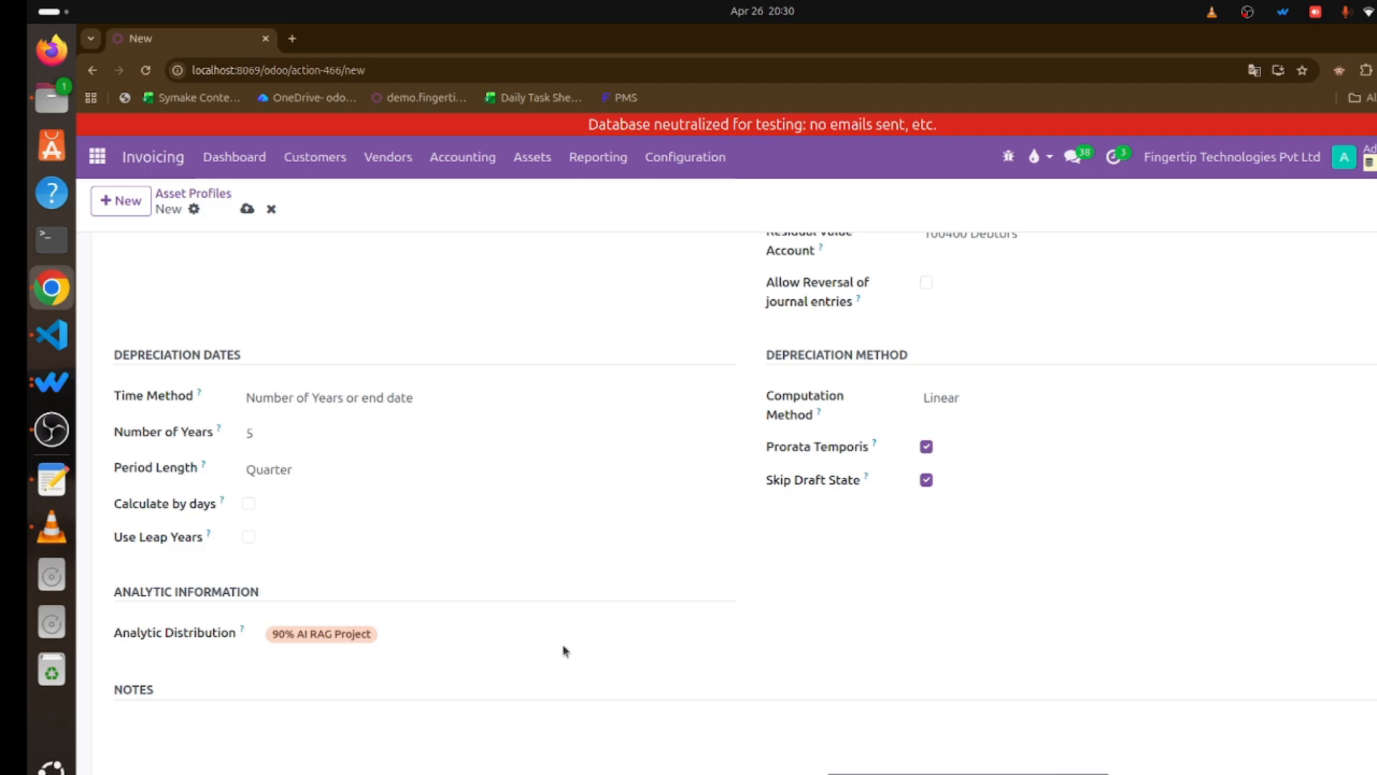
scroll(462, 411, up, 5)
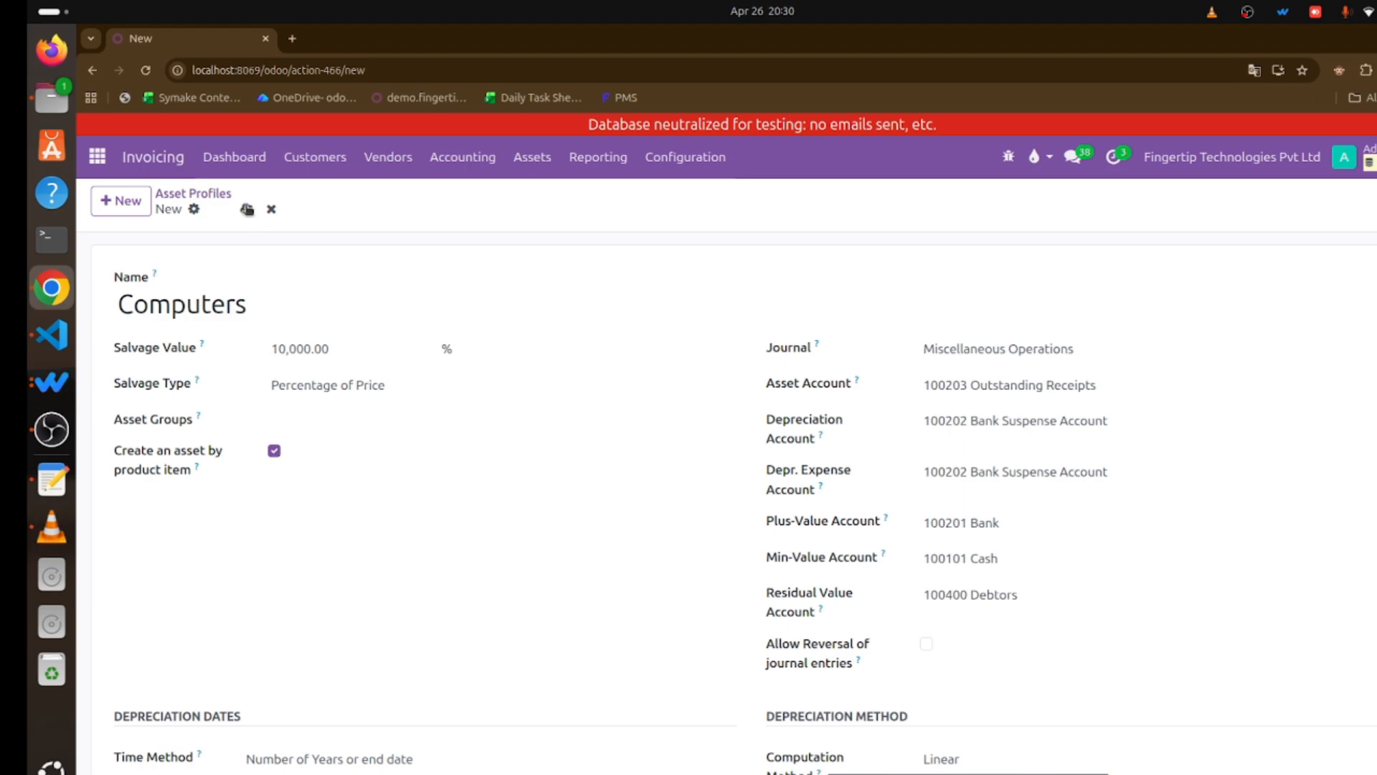
click(247, 209)
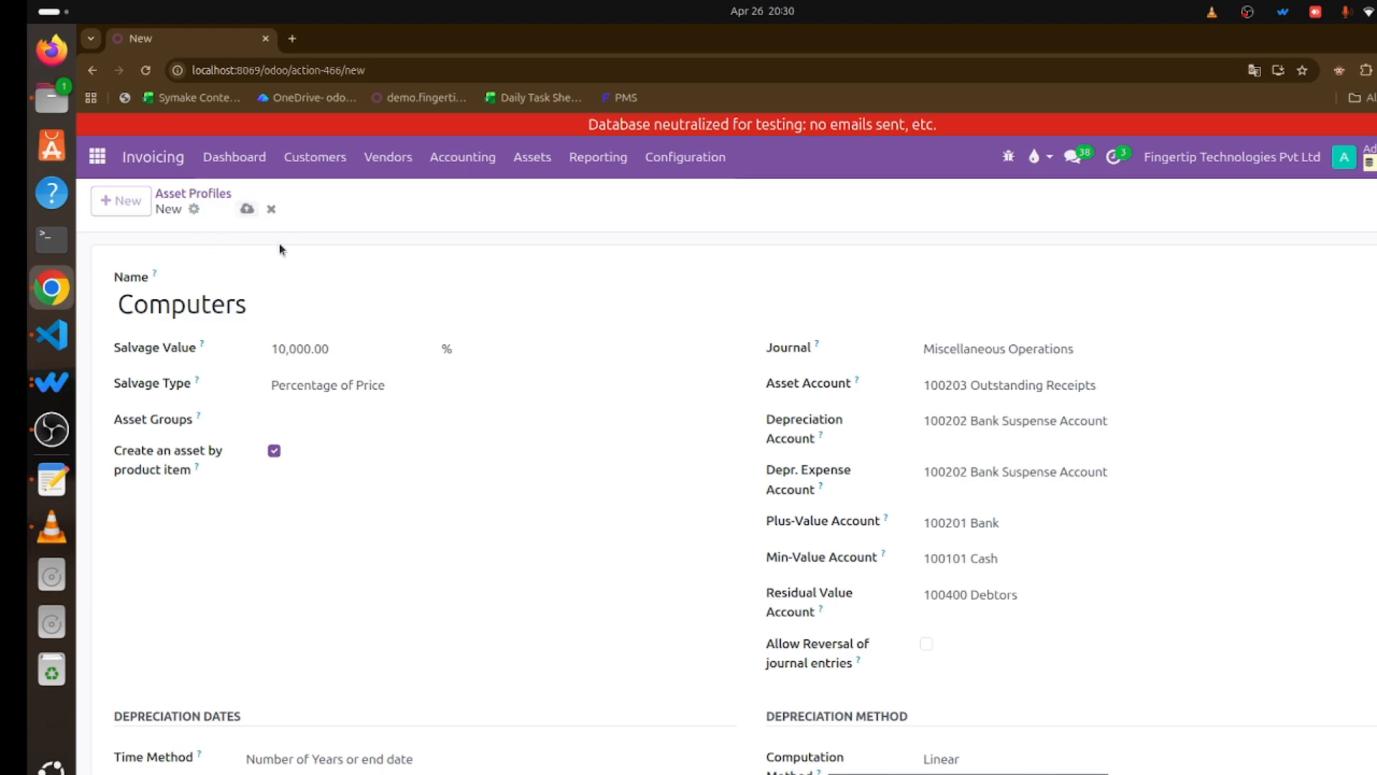